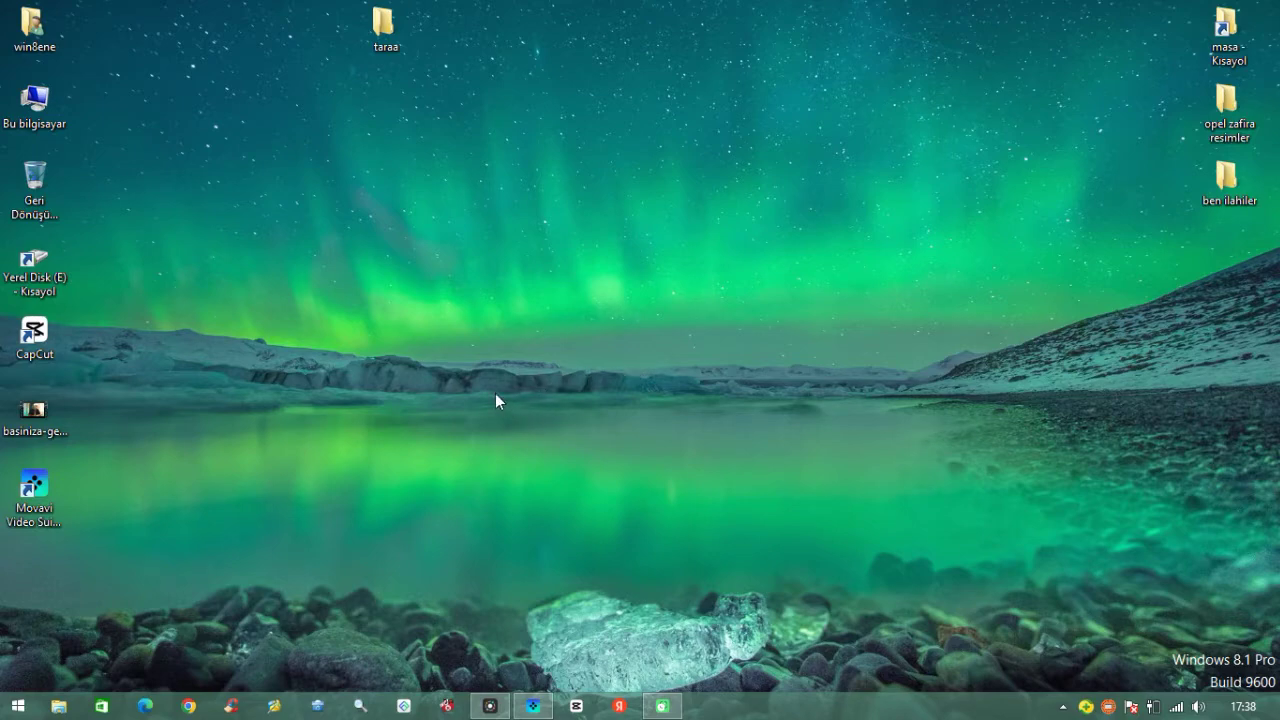
# - Bring up Movavi Video Suite and start a new video editing project
pyautogui.click(549, 704)
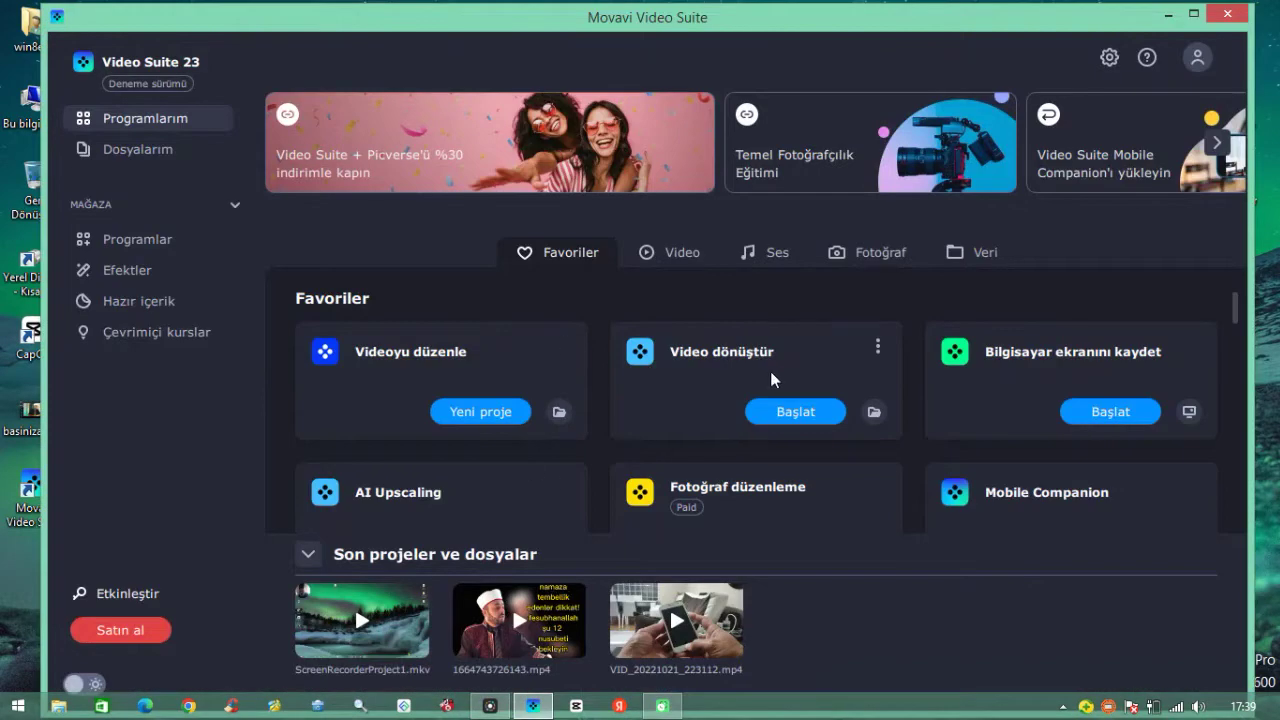
pyautogui.click(553, 702)
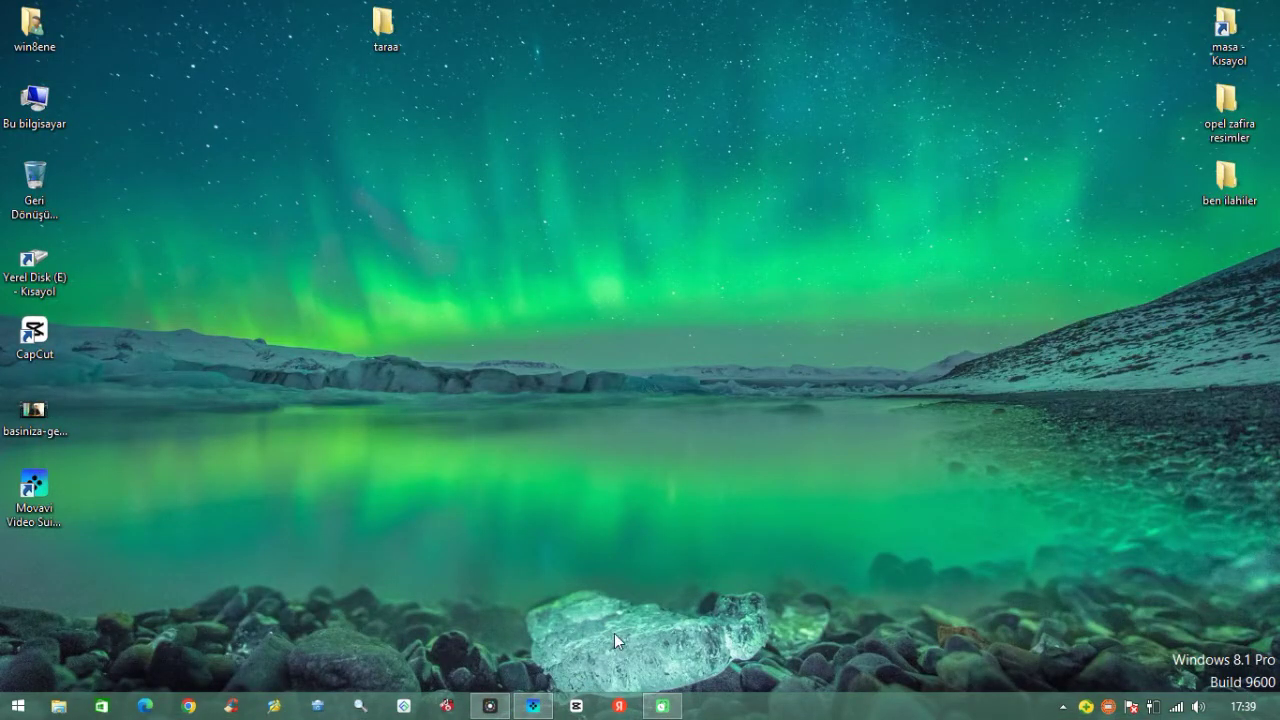
pyautogui.hotkey('alt', 'Tab')
pyautogui.click(484, 414)
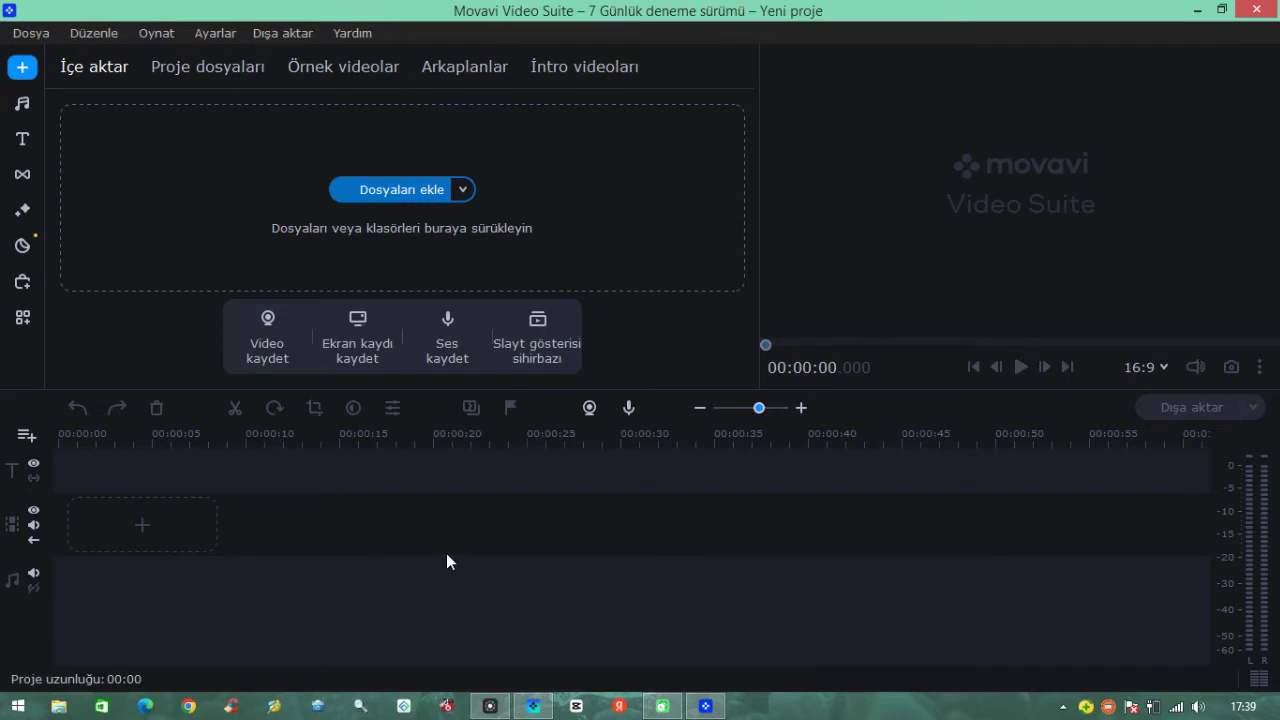
# - Look through the project files, sample videos, backgrounds and intro videos available in the media library
pyautogui.click(205, 68)
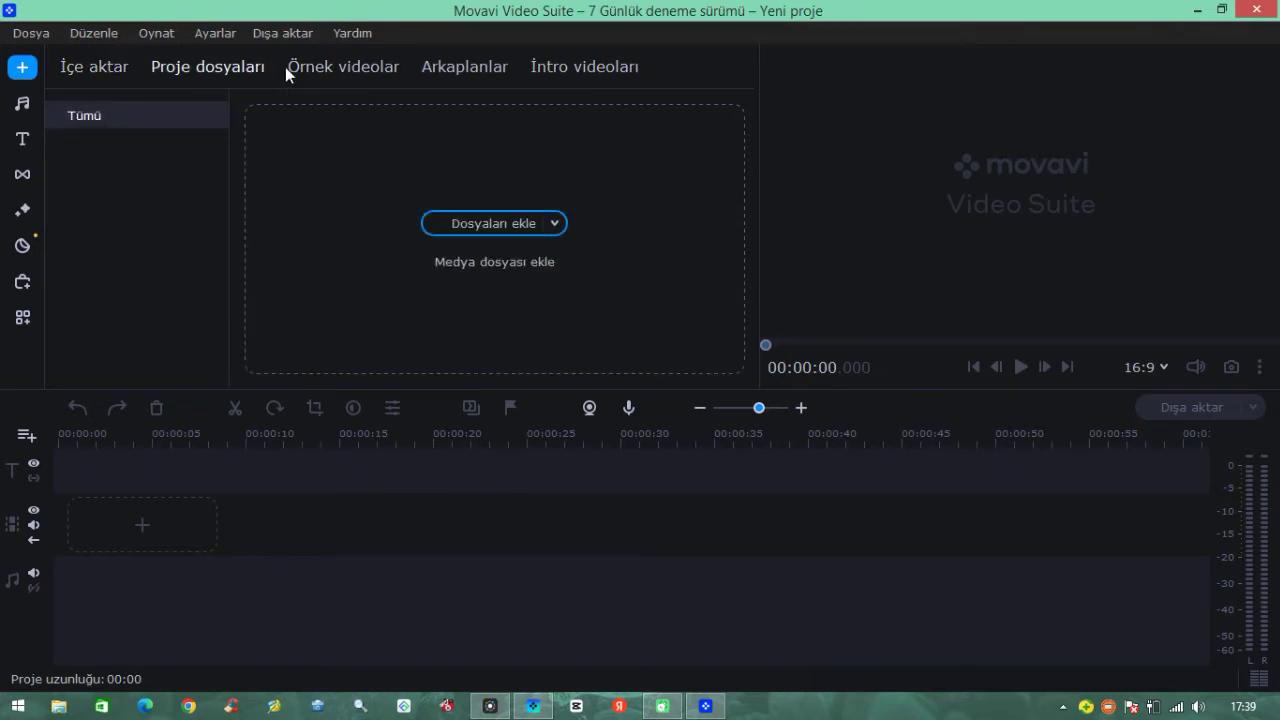
pyautogui.click(341, 66)
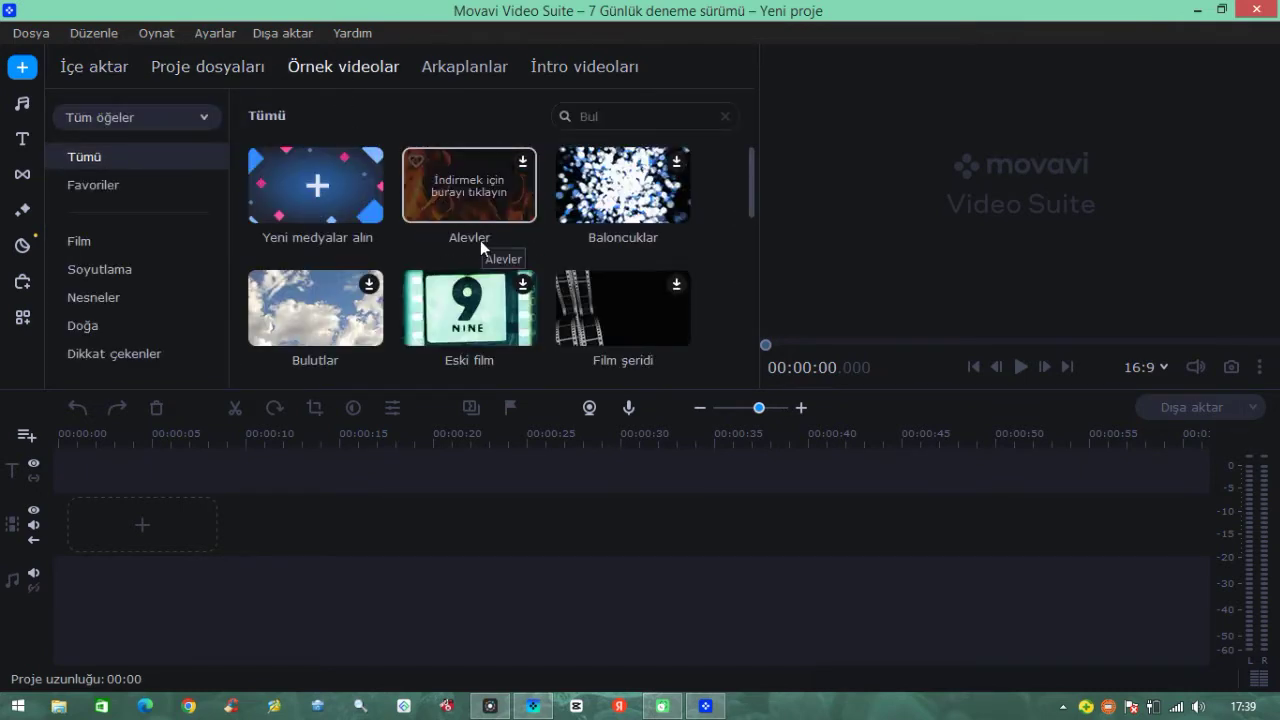
pyautogui.scroll(-10, 480, 241)
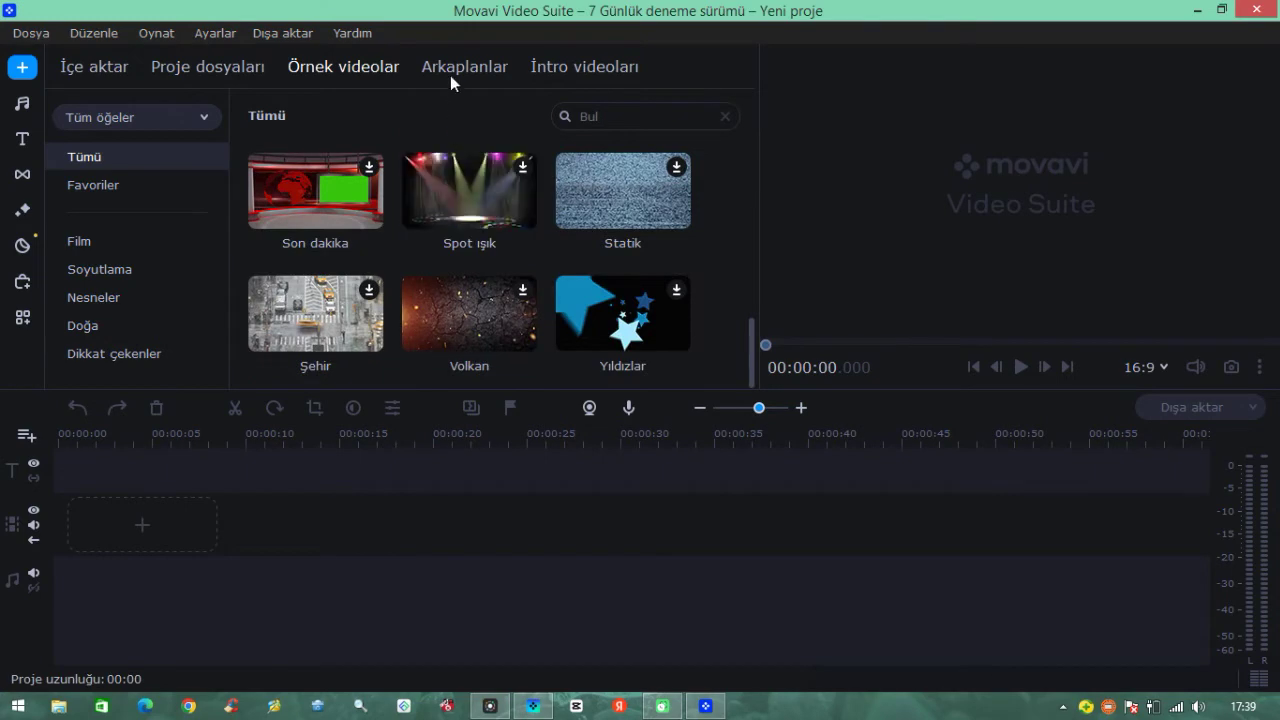
pyautogui.click(452, 72)
pyautogui.scroll(-8, 476, 287)
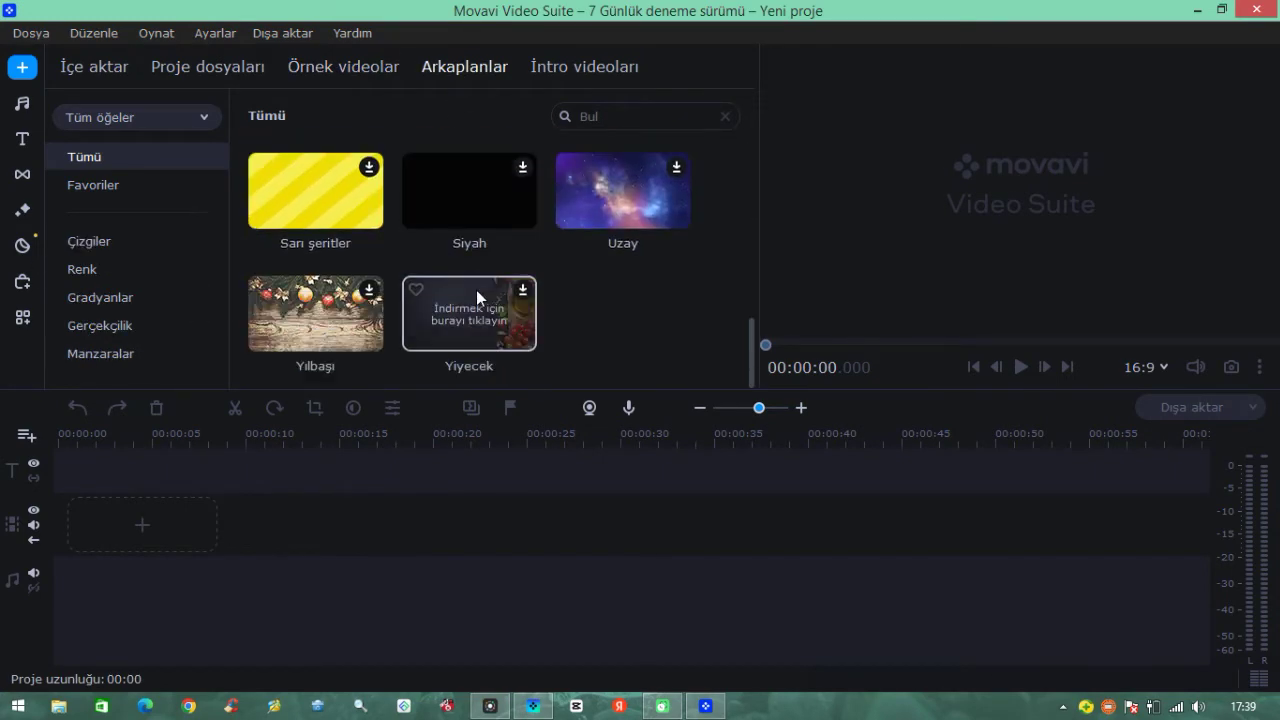
pyautogui.scroll(5, 476, 290)
pyautogui.click(567, 86)
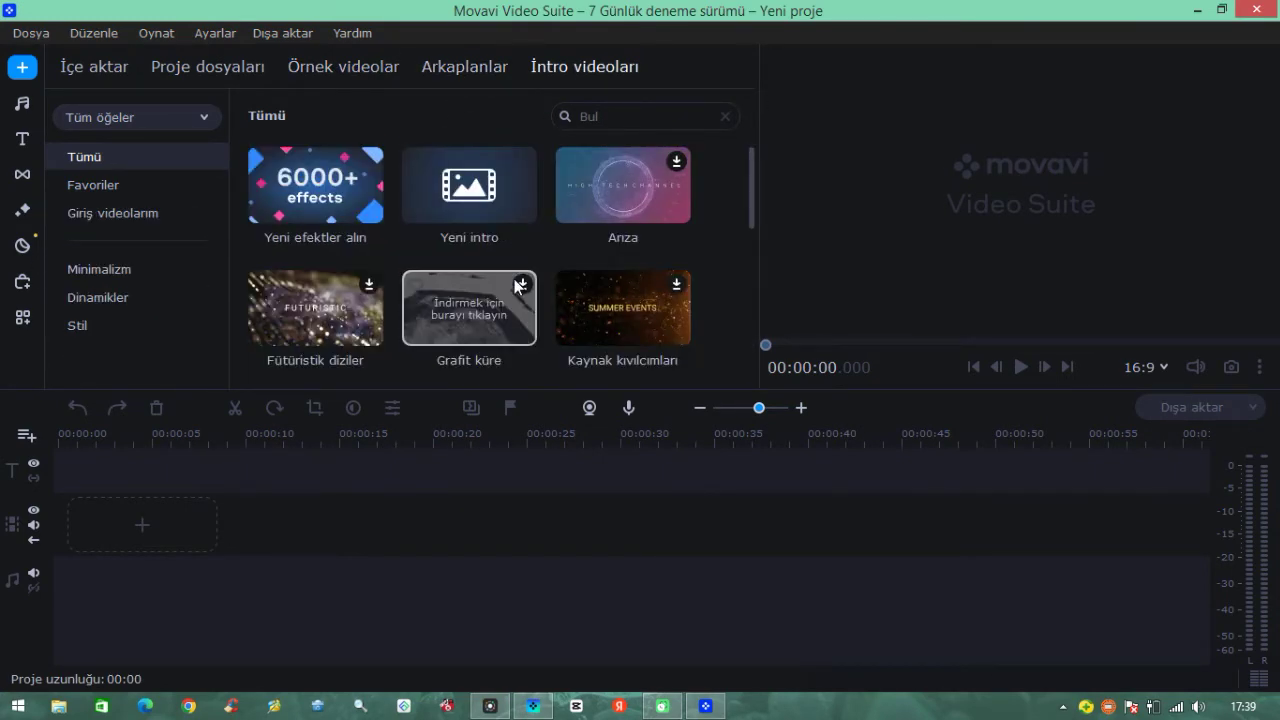
pyautogui.scroll(-5, 518, 286)
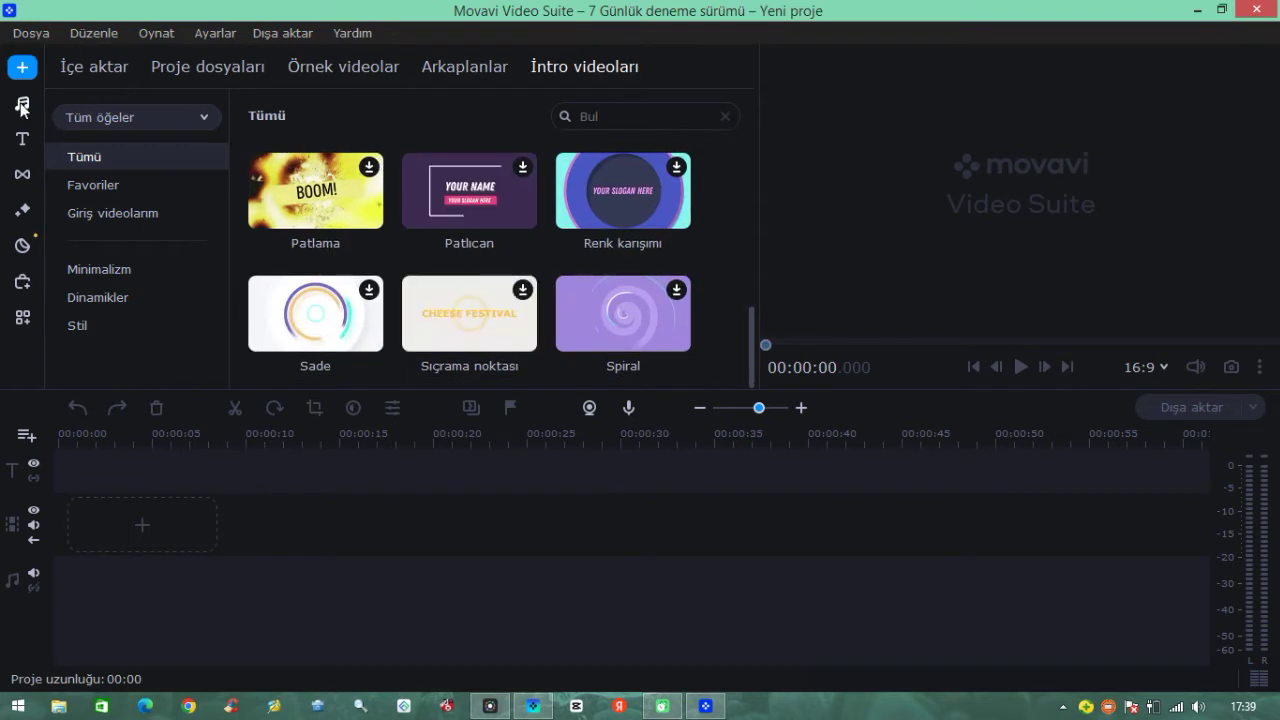
# - Examine the intro video categories Giriş videolarım, Favoriler, Minimalizm, Dinamikler and Stil
pyautogui.click(135, 212)
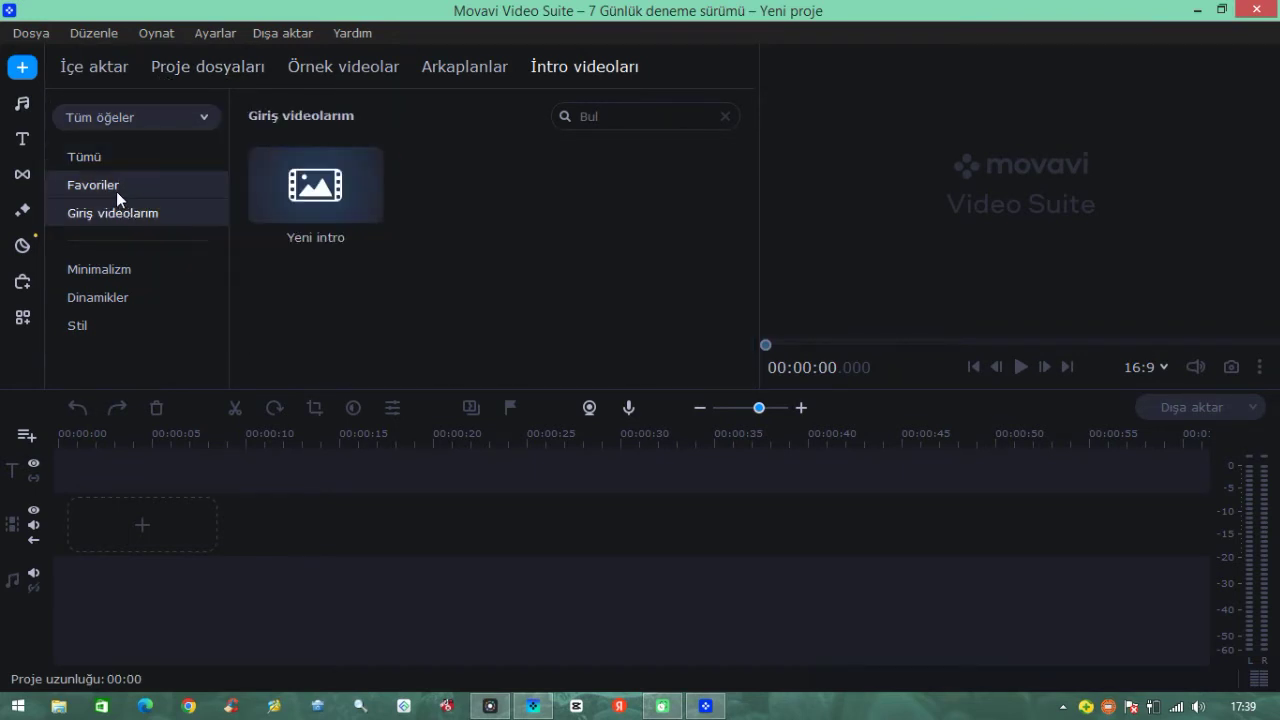
pyautogui.click(116, 189)
pyautogui.click(121, 268)
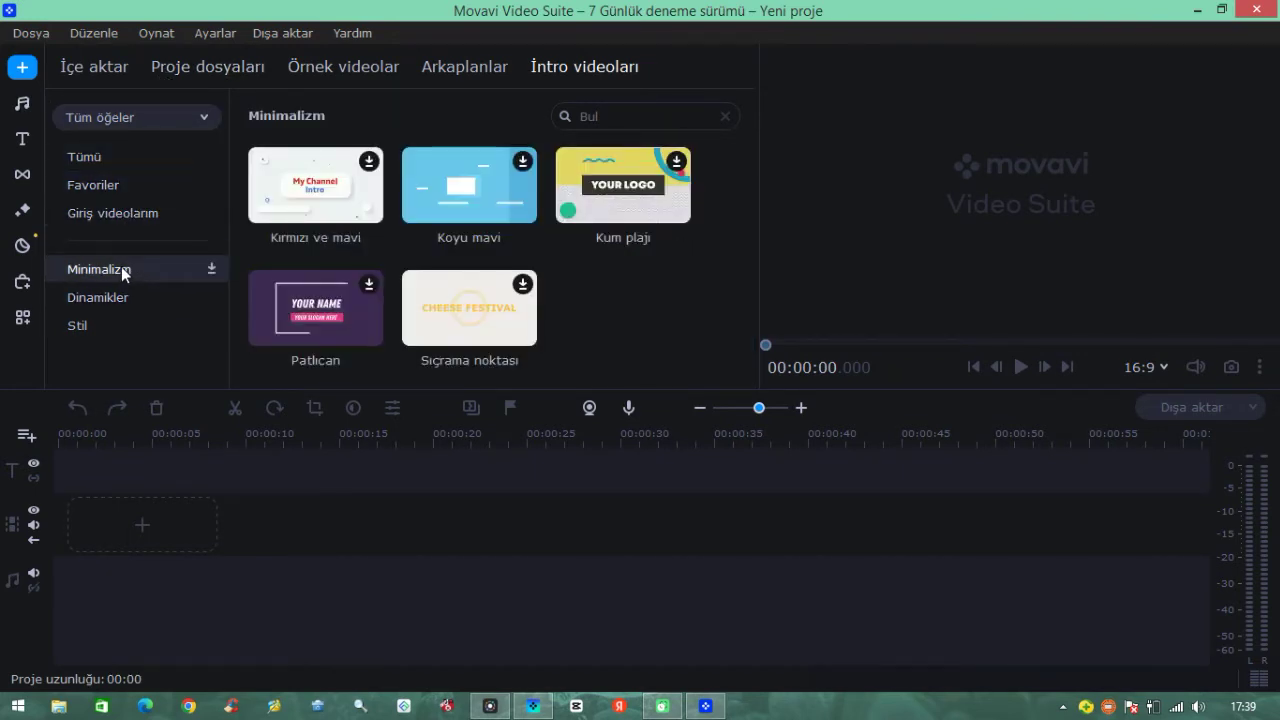
pyautogui.click(108, 300)
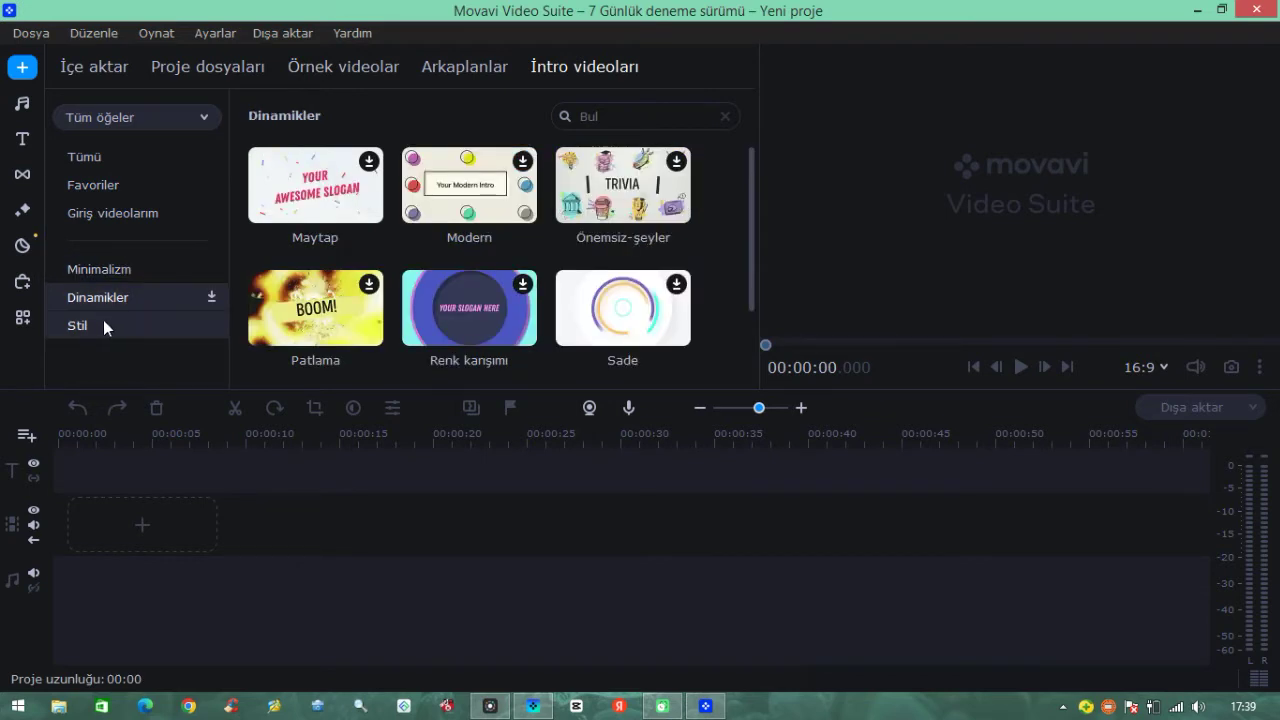
pyautogui.click(103, 322)
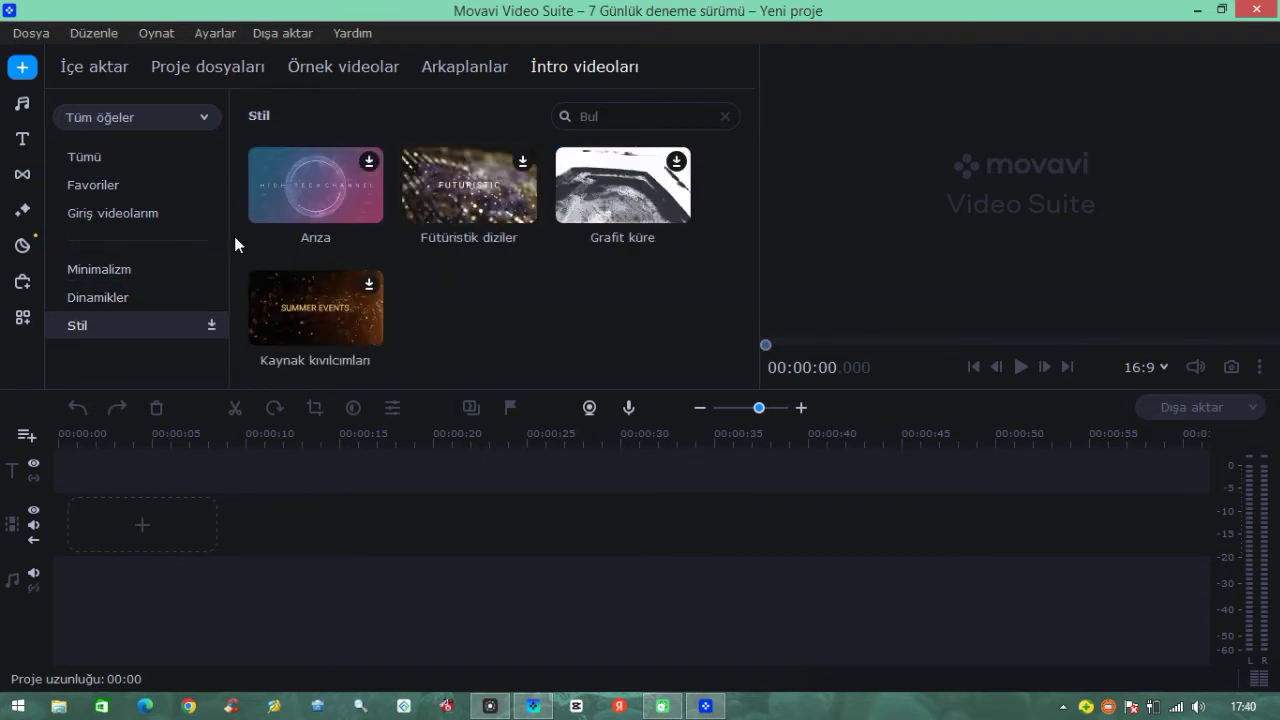
# - Examine the background categories Çizgiler, Renk, Gradyanlar, Gerçekçilik and Manzaralar, ending with all backgrounds listed
pyautogui.click(473, 70)
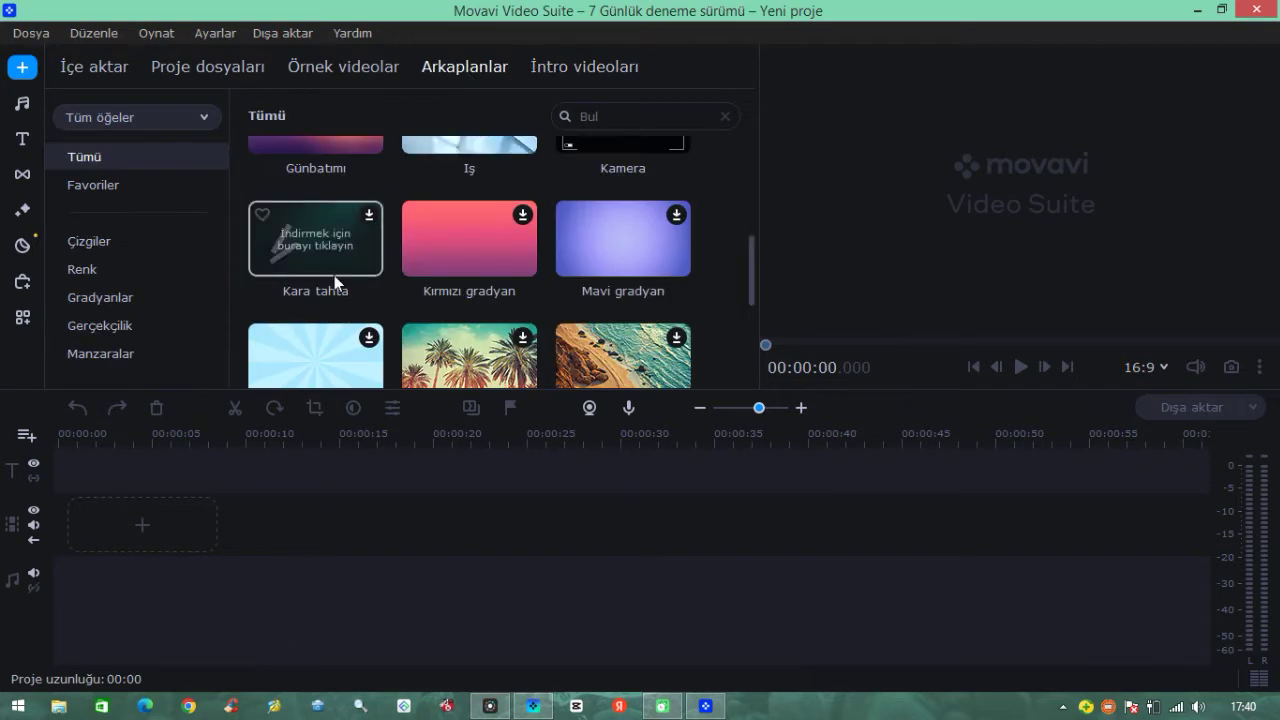
pyautogui.click(100, 248)
pyautogui.click(98, 268)
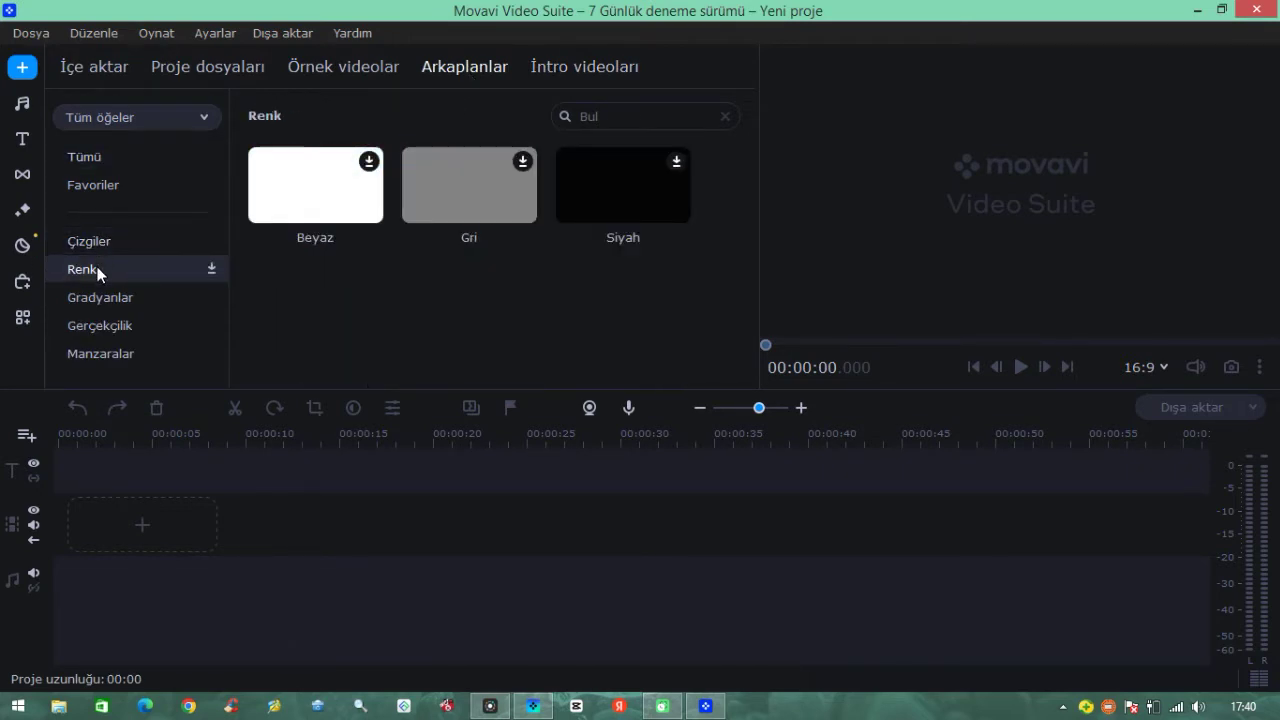
pyautogui.click(105, 297)
pyautogui.click(111, 327)
pyautogui.click(117, 355)
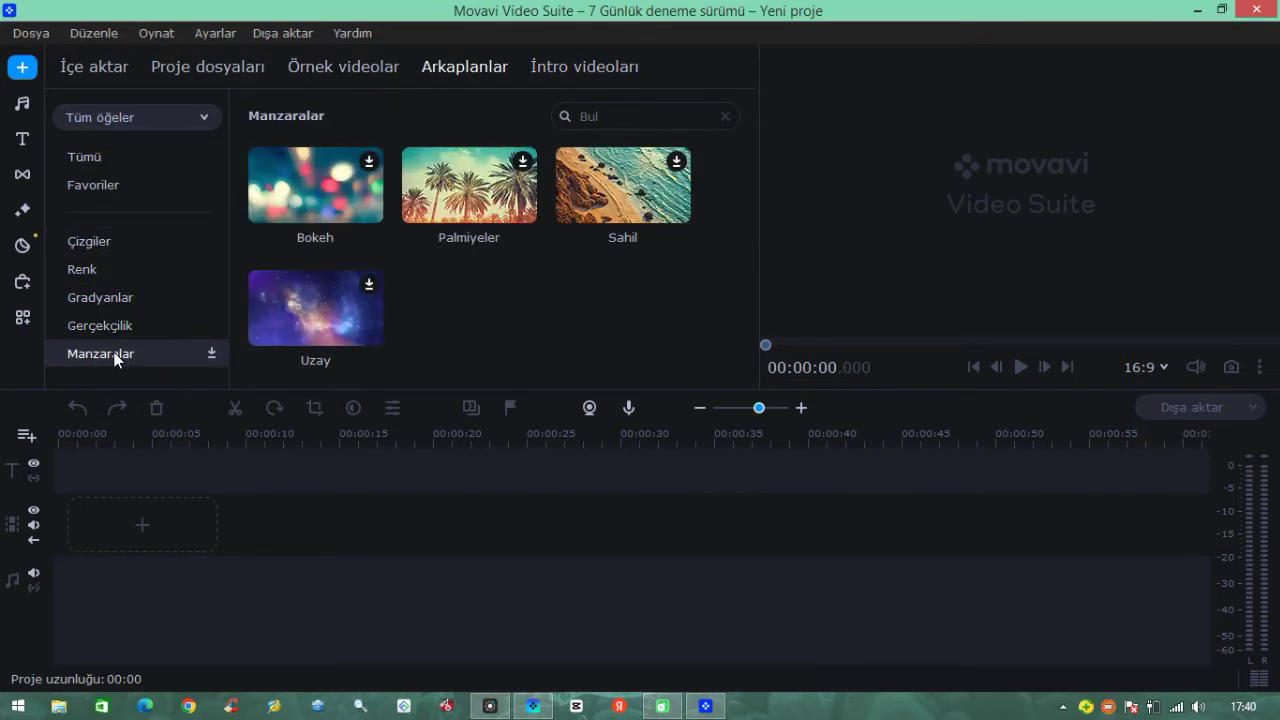
pyautogui.click(88, 157)
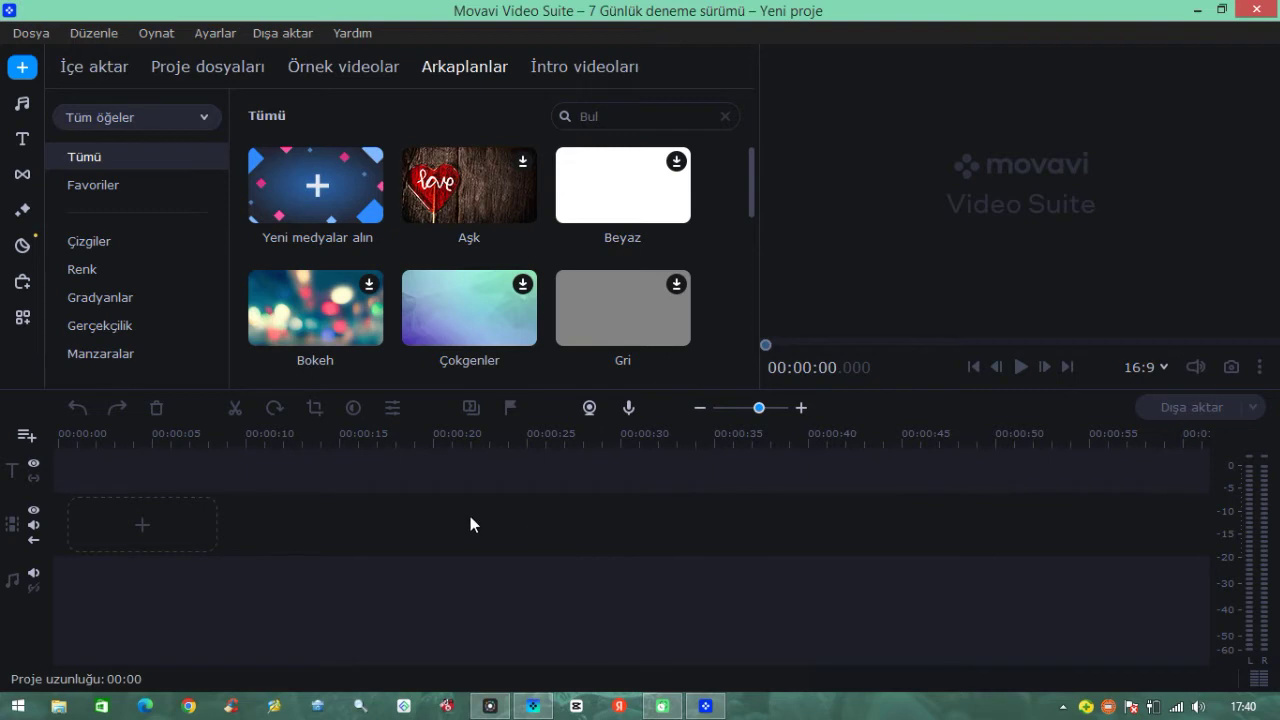
# - Look over the import options, music, stickers and extra video tools, including the Arka plan kaldırma settings
pyautogui.click(115, 74)
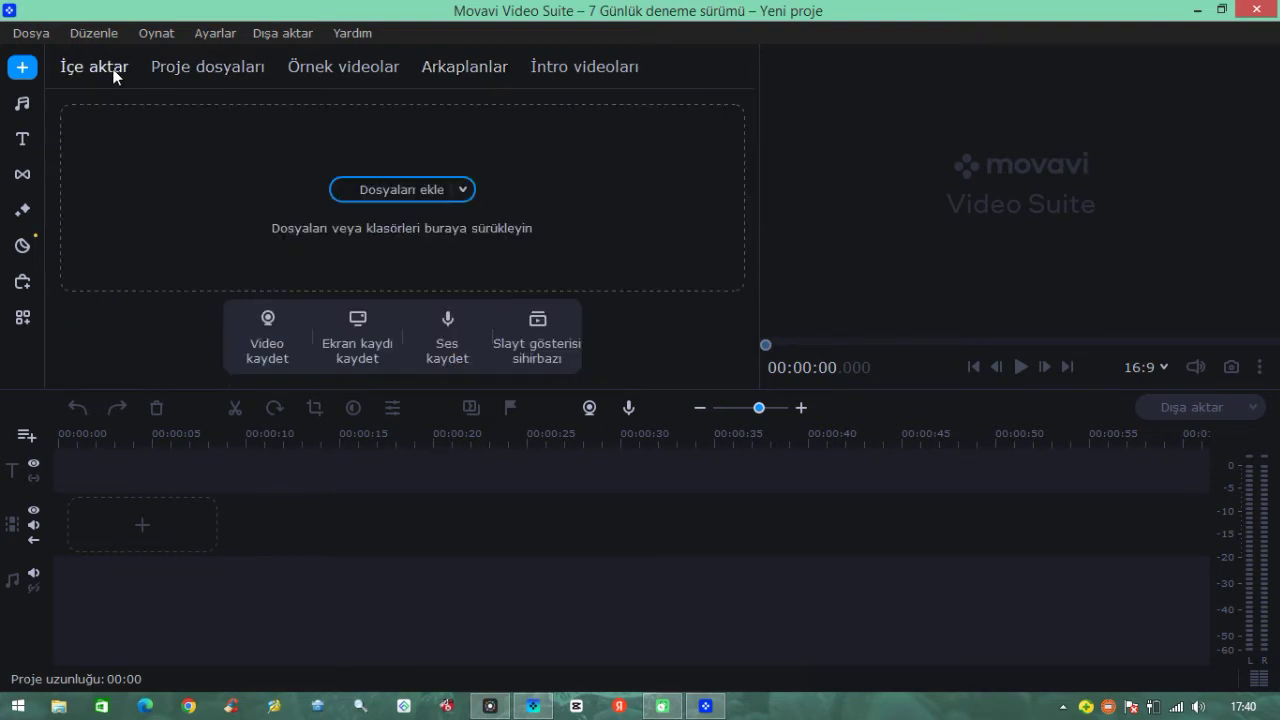
pyautogui.click(22, 104)
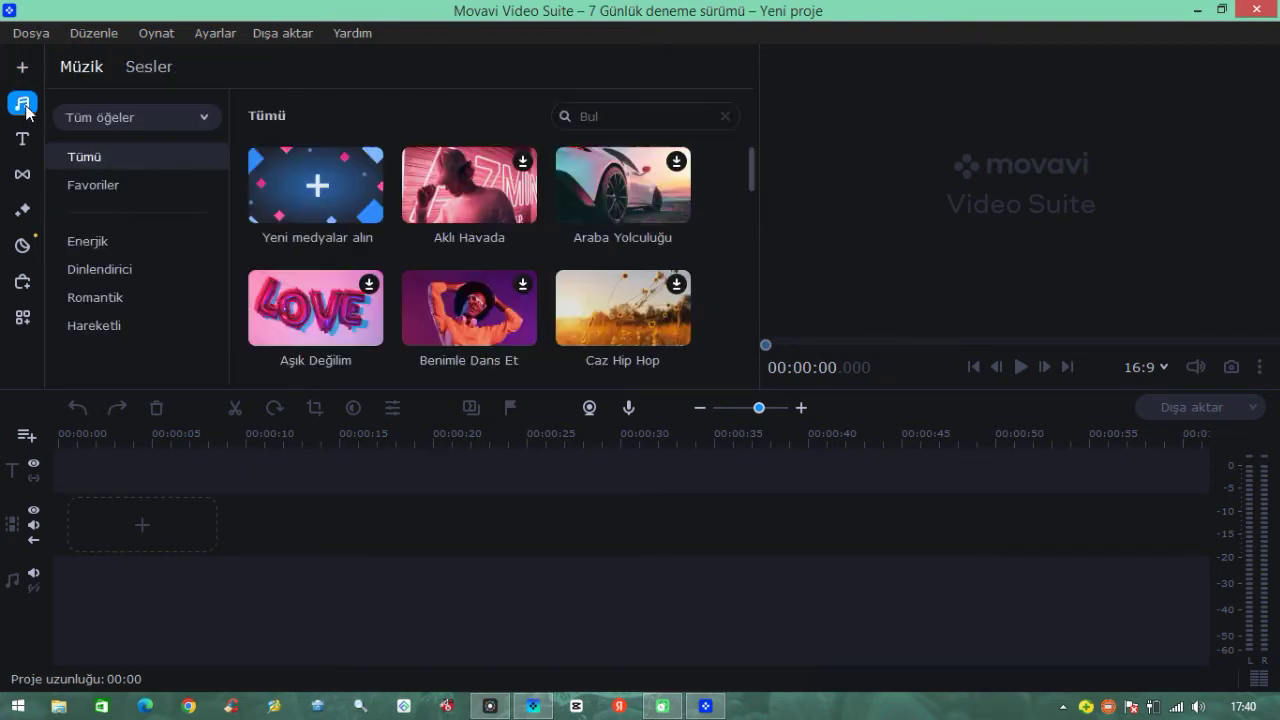
pyautogui.click(24, 246)
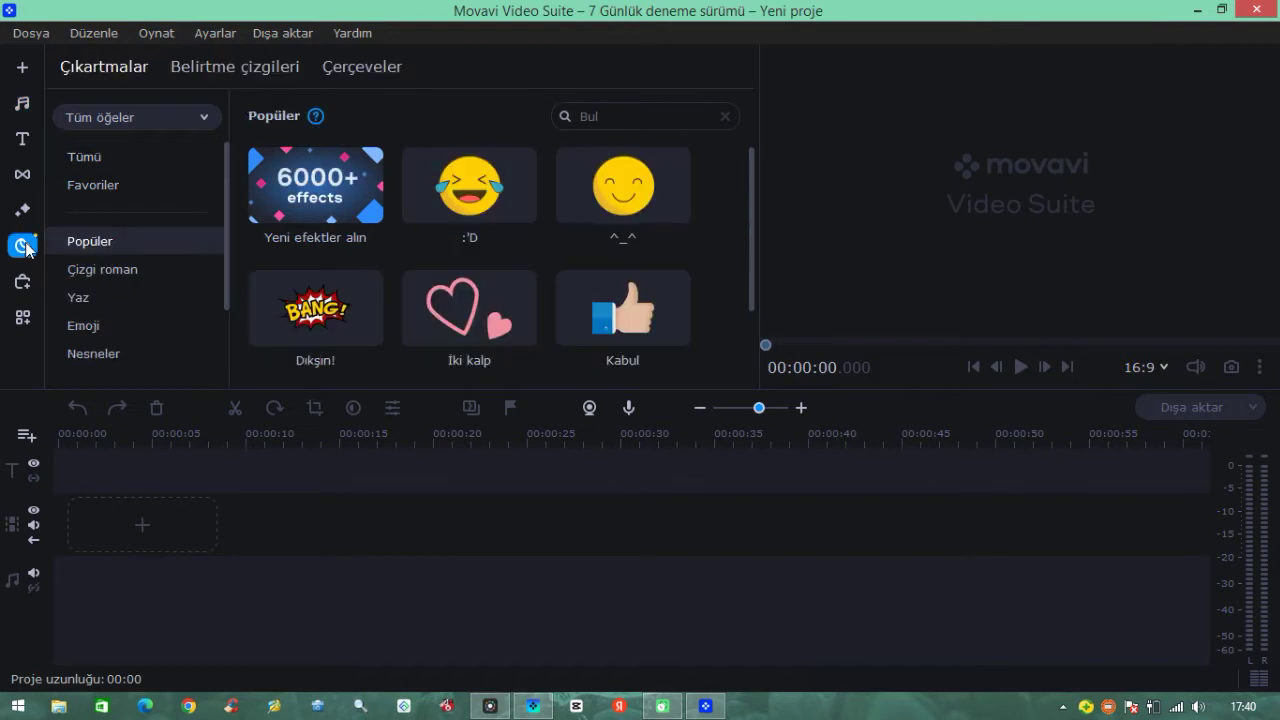
pyautogui.click(23, 316)
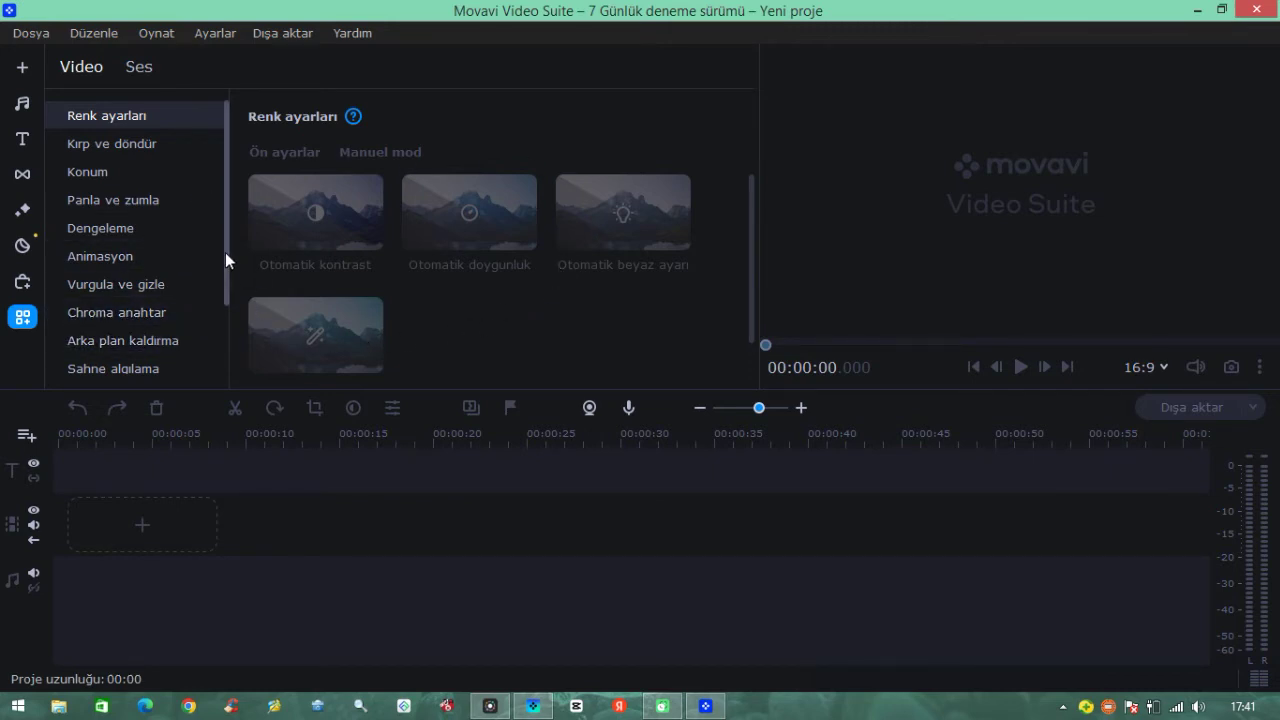
pyautogui.moveTo(225, 252); pyautogui.dragTo(225, 298)
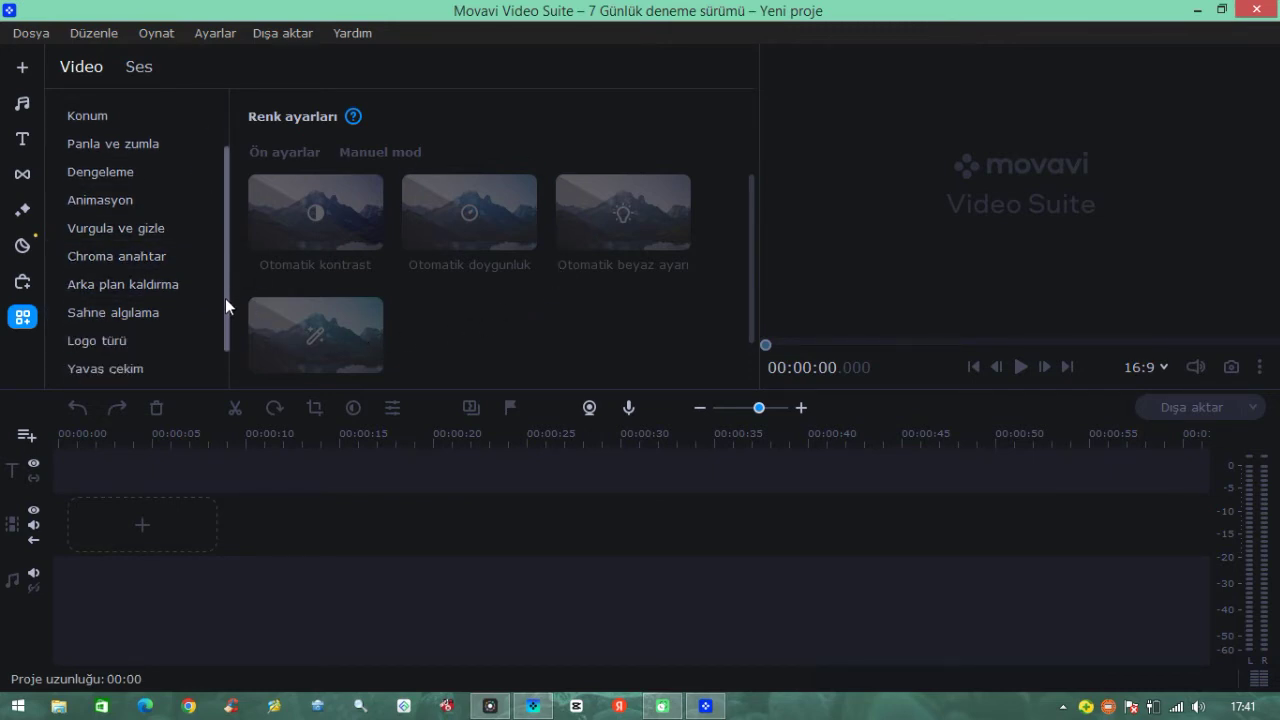
pyautogui.click(124, 284)
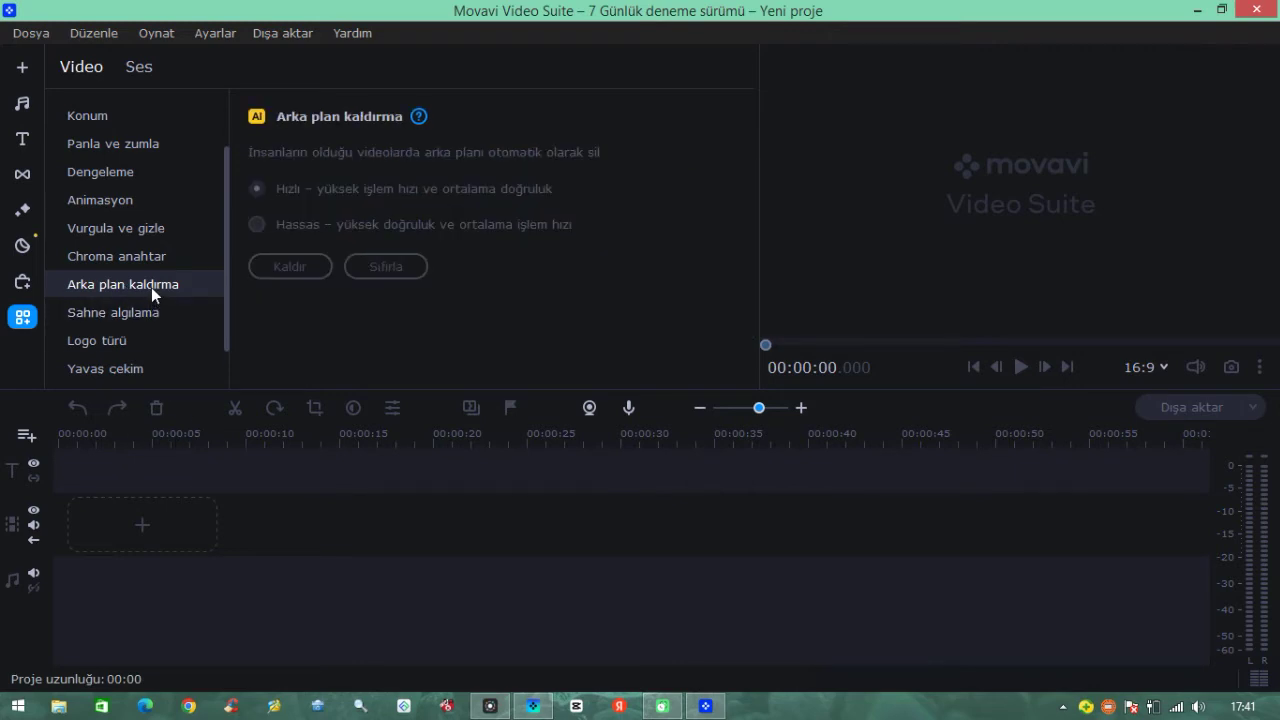
pyautogui.scroll(2, 151, 287)
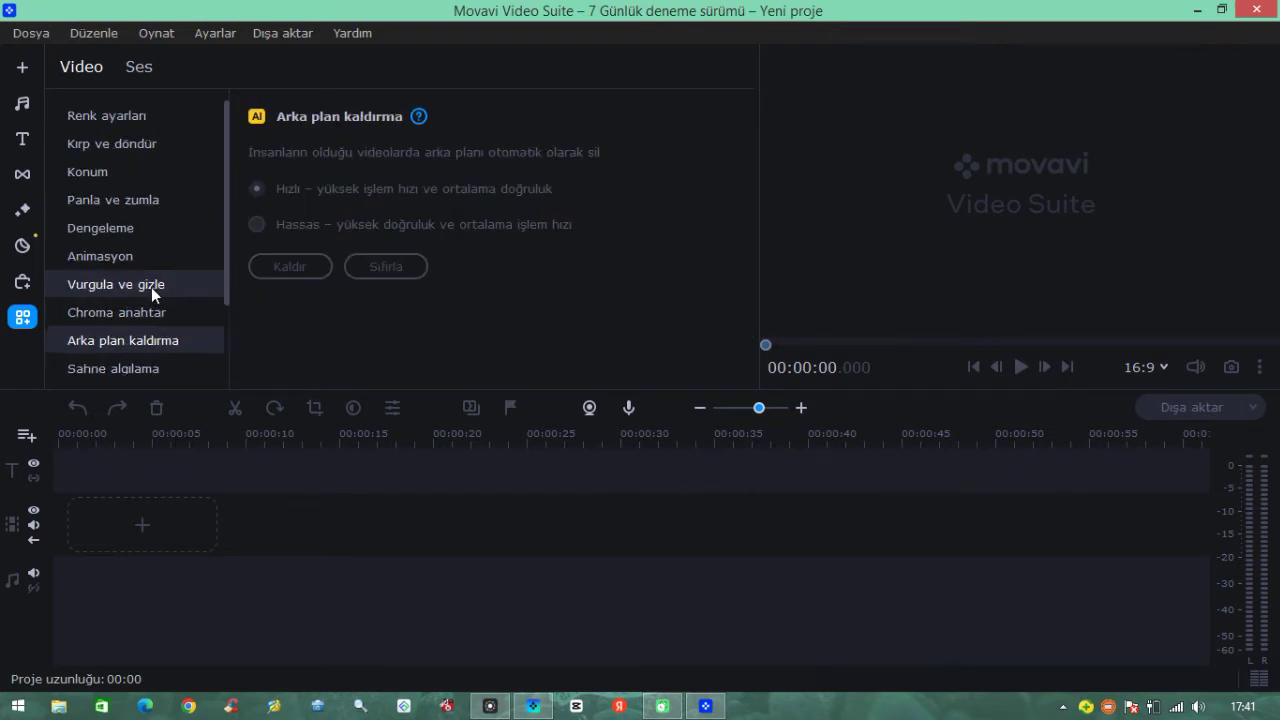
# - Examine the stickers in the Popüler, Çizgi roman, Emoji and Nesneler categories, and return to the Arka plan kaldırma tool
pyautogui.click(24, 246)
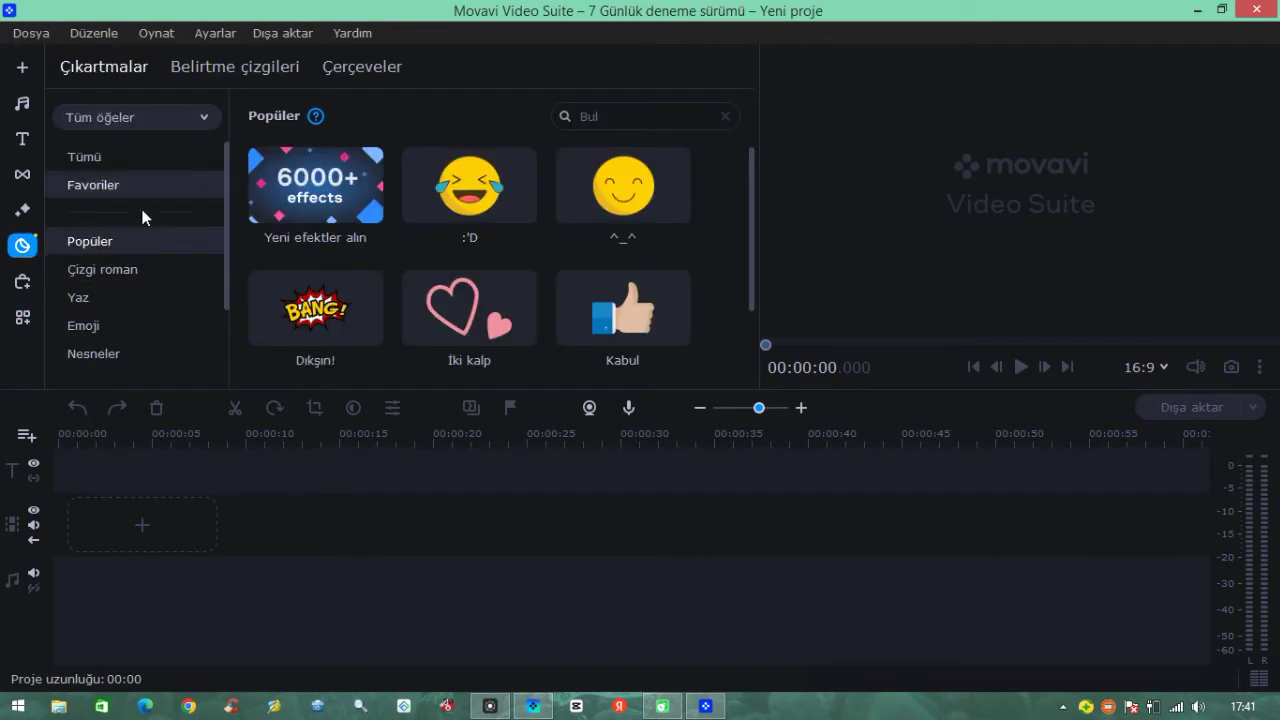
pyautogui.scroll(-2, 147, 276)
pyautogui.scroll(2, 147, 276)
pyautogui.scroll(-1, 508, 293)
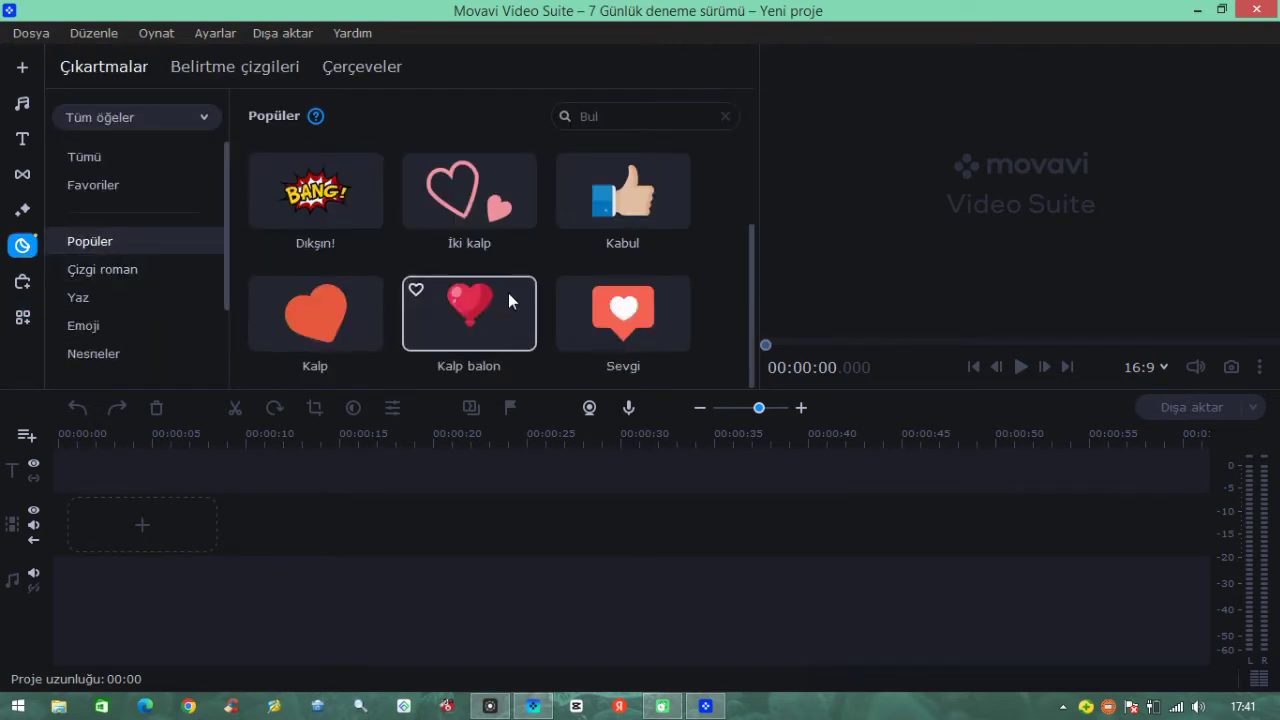
pyautogui.scroll(1, 500, 291)
pyautogui.click(134, 272)
pyautogui.click(112, 322)
pyautogui.scroll(-3, 549, 249)
pyautogui.click(126, 348)
pyautogui.scroll(-2, 590, 320)
pyautogui.scroll(2, 560, 275)
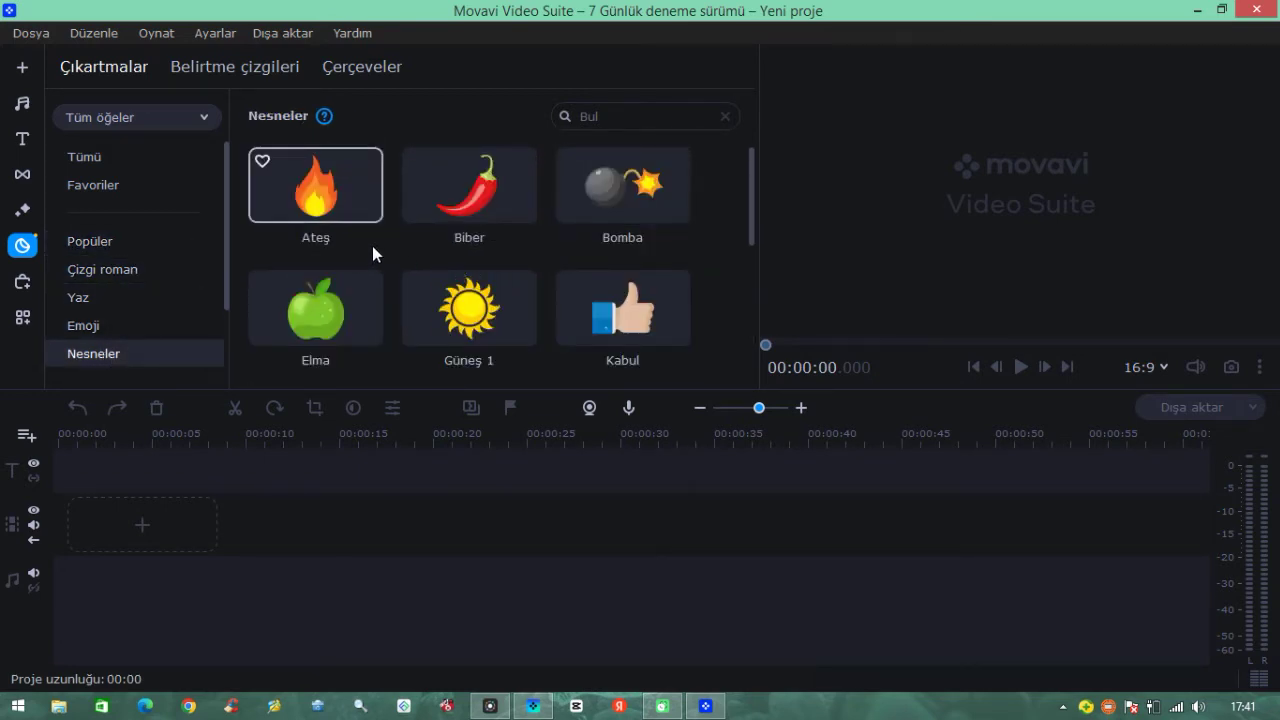
pyautogui.scroll(-2, 380, 250)
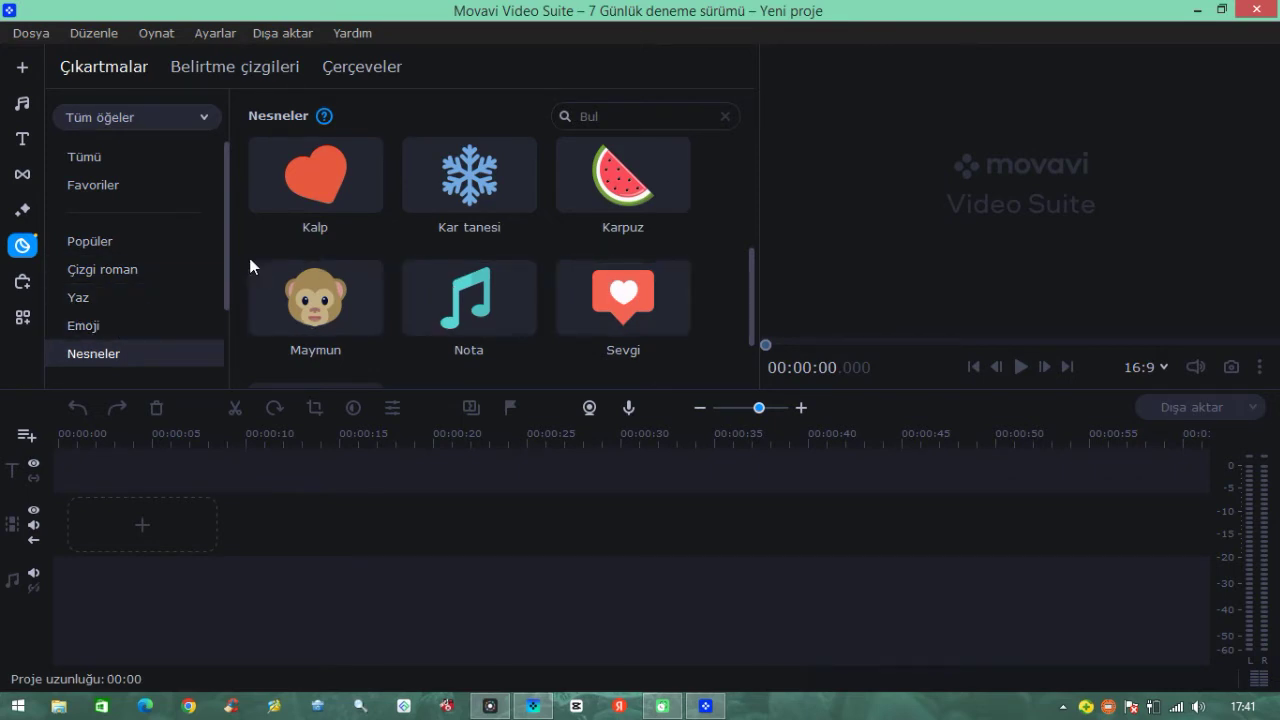
pyautogui.click(28, 324)
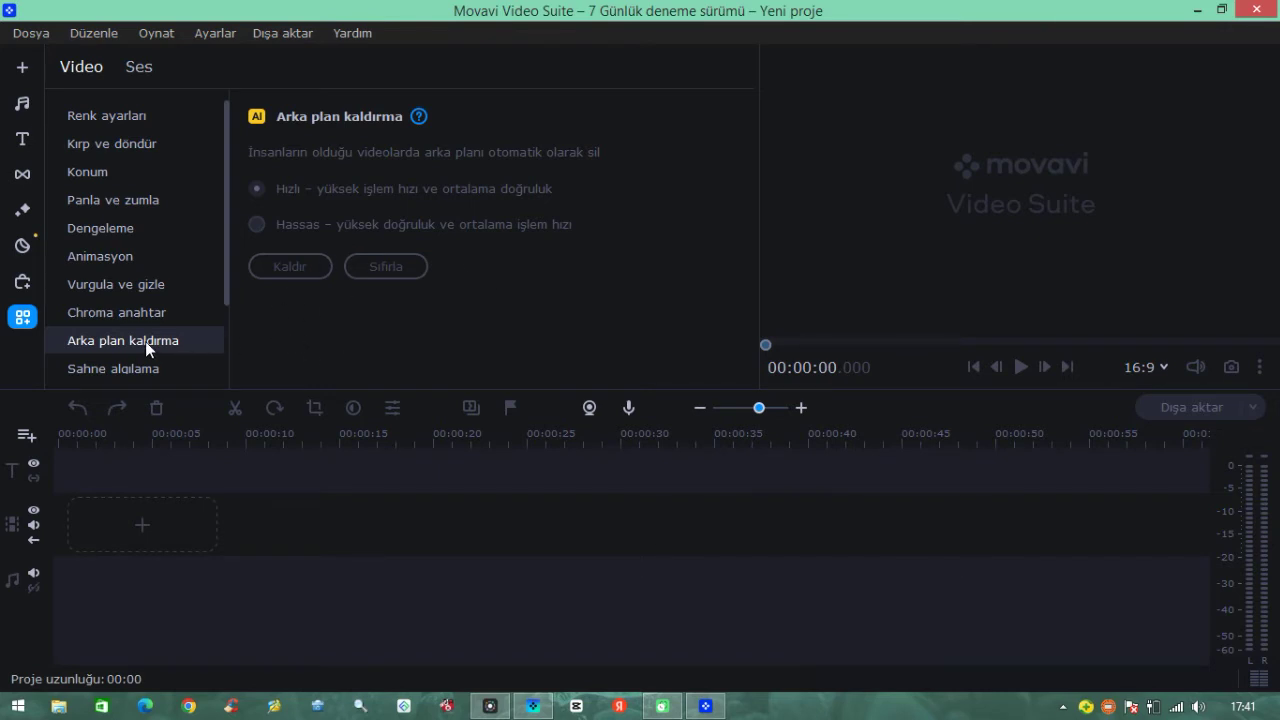
# - Import the desktop MP4 video and place it on the video track, changing the project settings to match its aspect ratio
pyautogui.doubleClick(538, 12)
pyautogui.click(38, 423)
pyautogui.moveTo(38, 423); pyautogui.dragTo(423, 283)
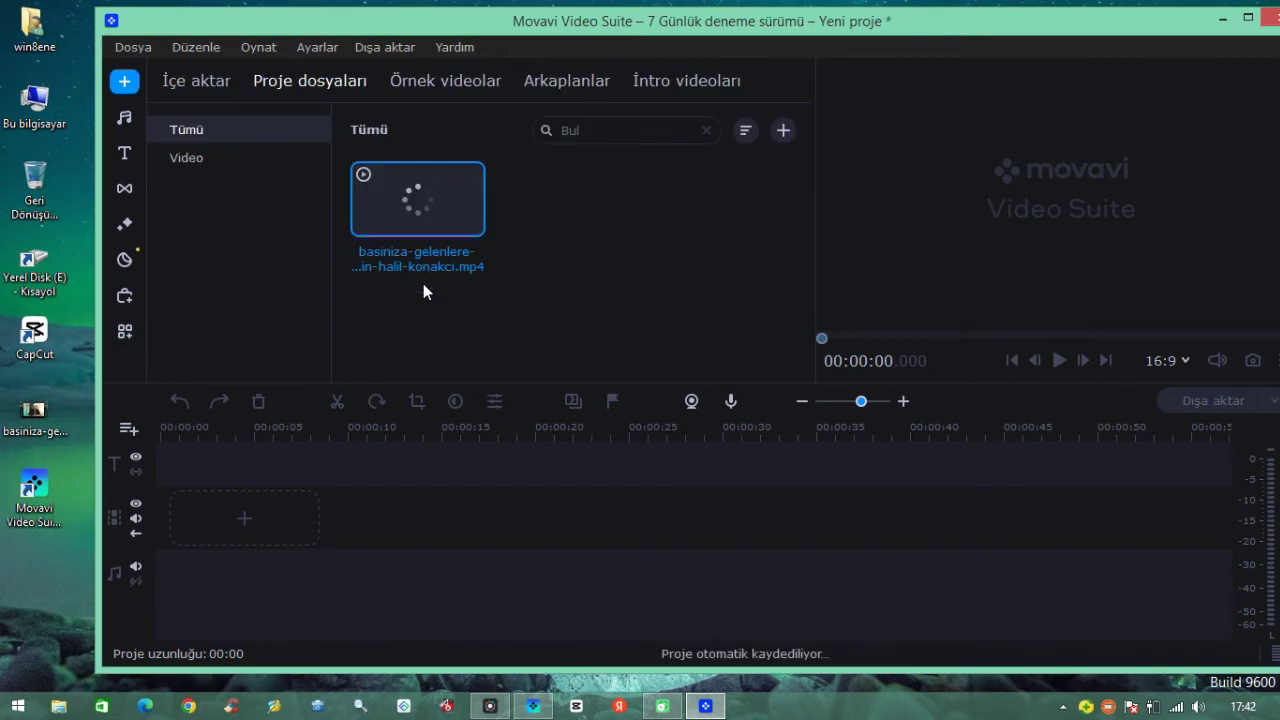
pyautogui.moveTo(423, 230); pyautogui.dragTo(400, 515)
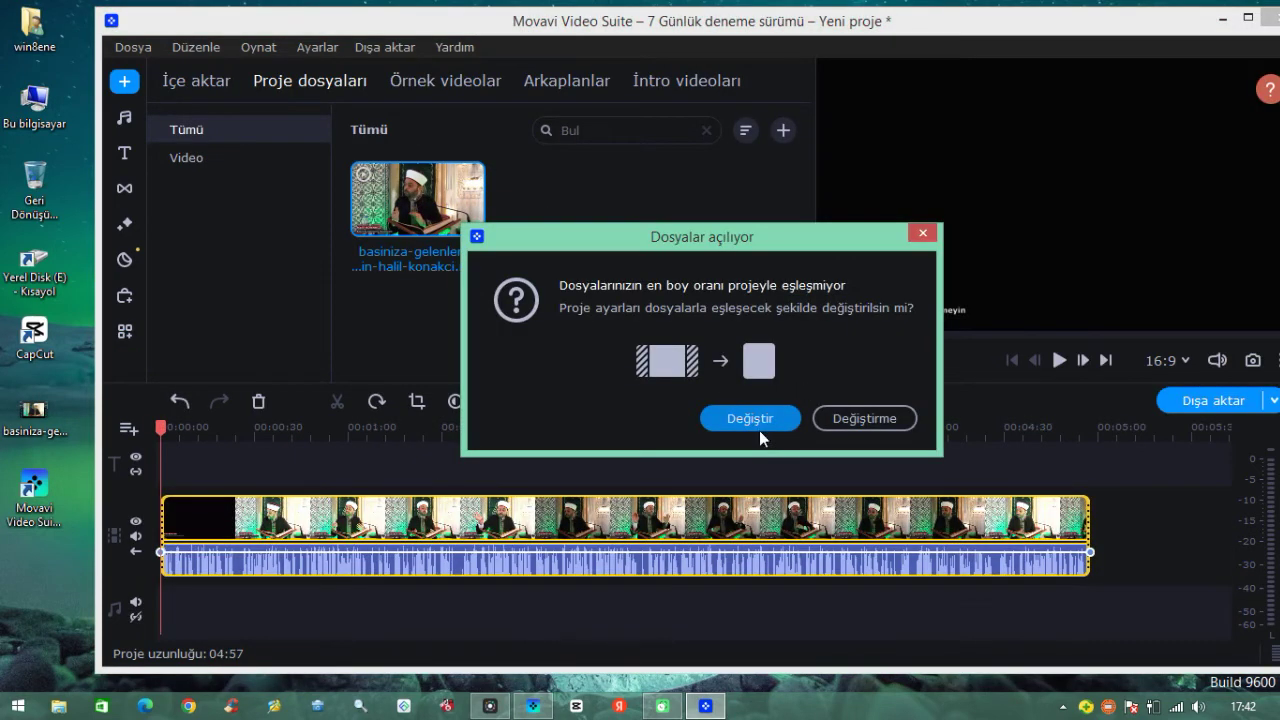
pyautogui.click(760, 419)
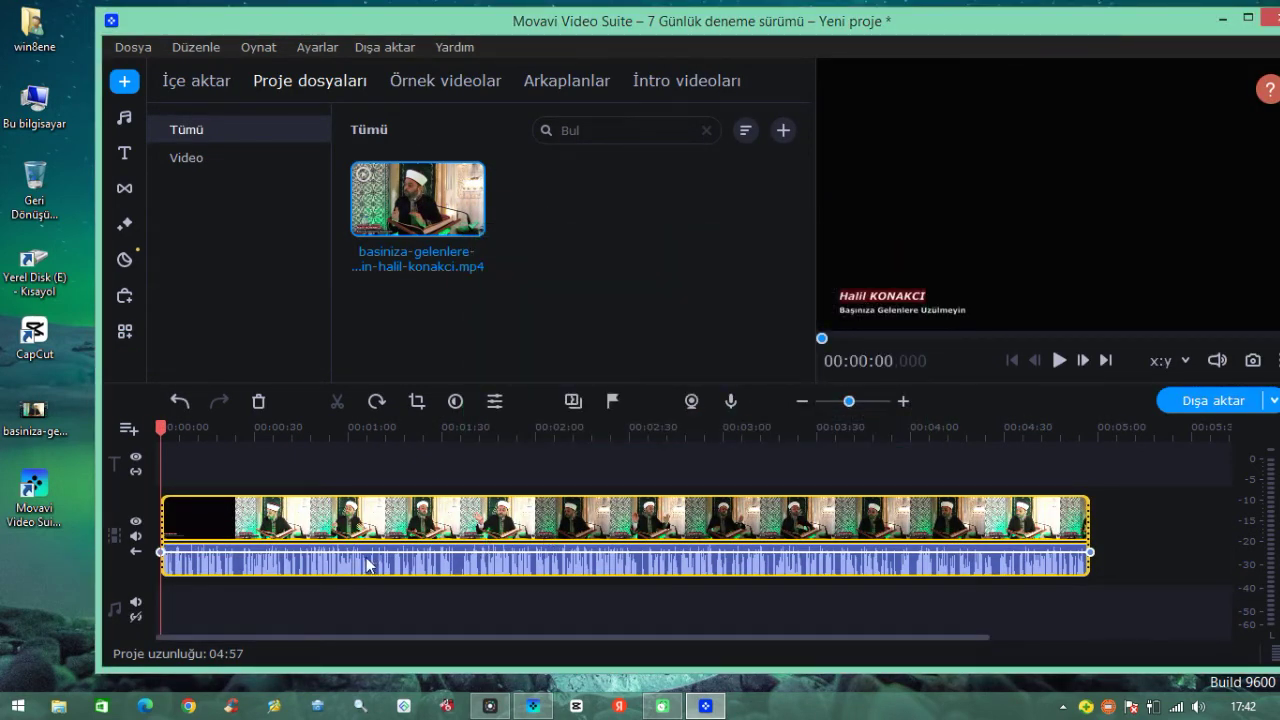
# - Split the video clip at 00:00:33.900 and delete the part before the cut
pyautogui.click(265, 484)
pyautogui.click(337, 401)
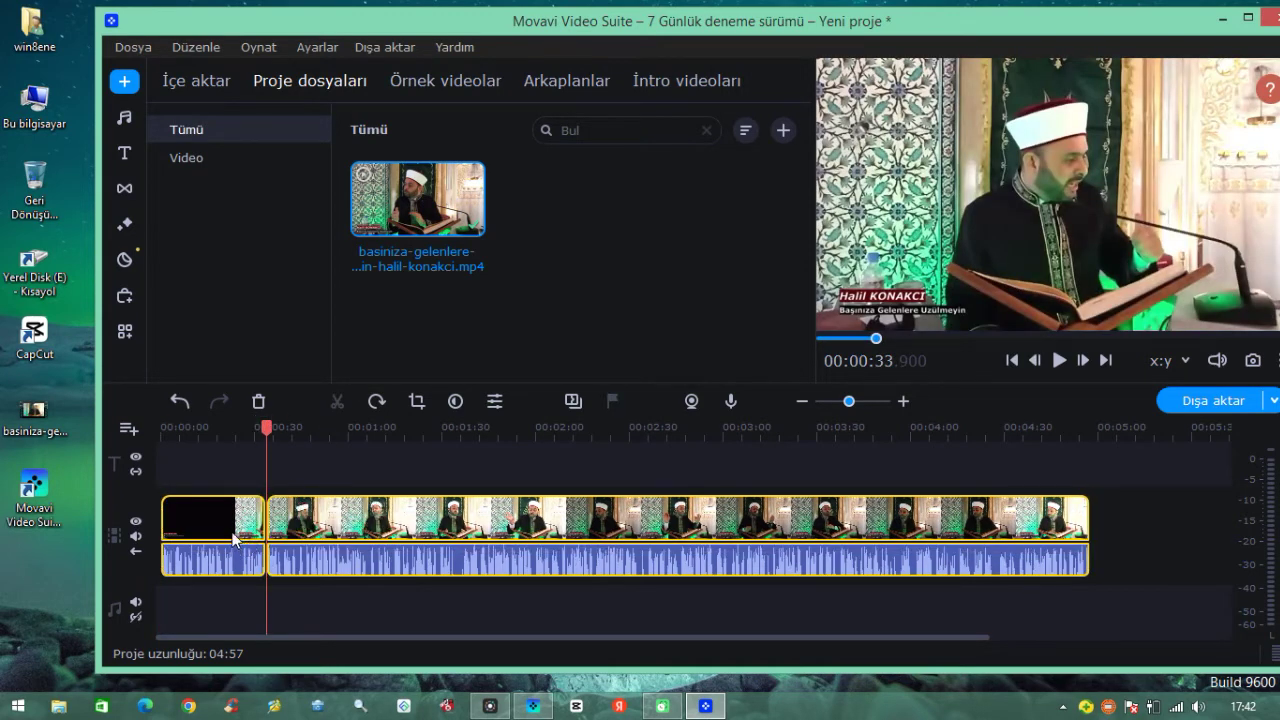
pyautogui.click(232, 520)
pyautogui.rightClick(232, 520)
pyautogui.click(269, 428)
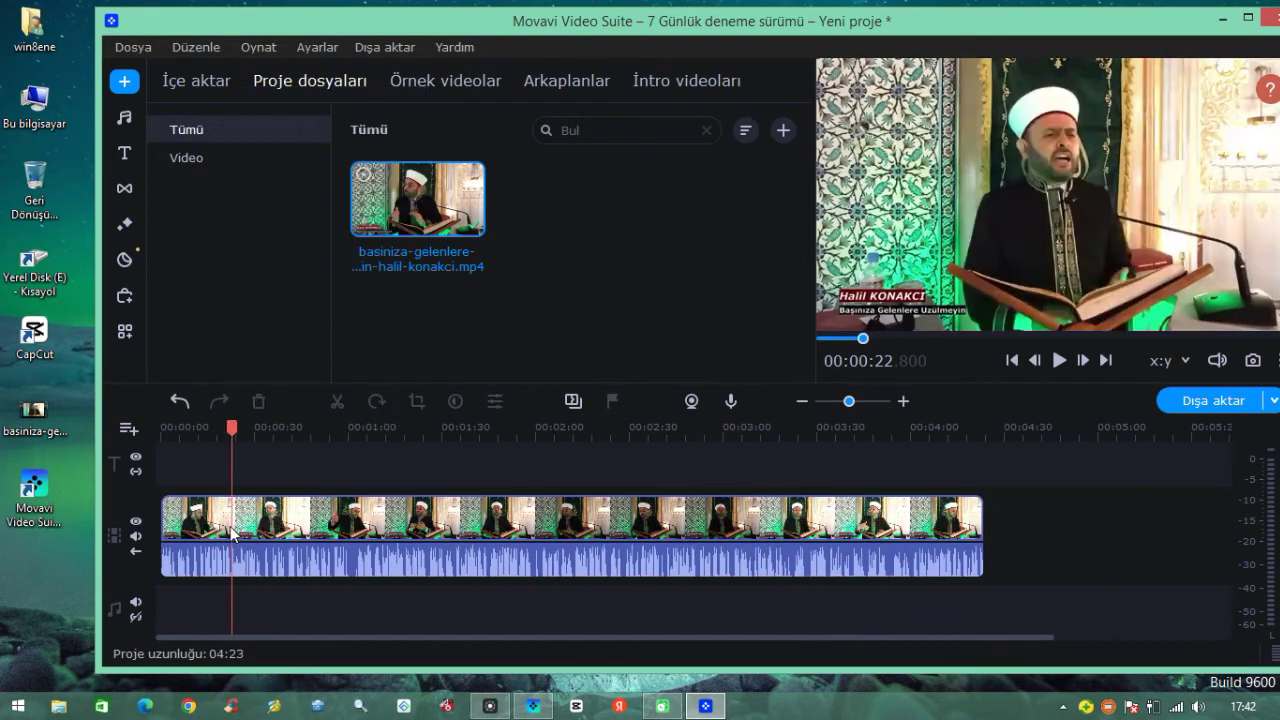
# - Split the remaining video clip at 00:00:19.200
pyautogui.click(237, 512)
pyautogui.click(221, 512)
pyautogui.click(337, 401)
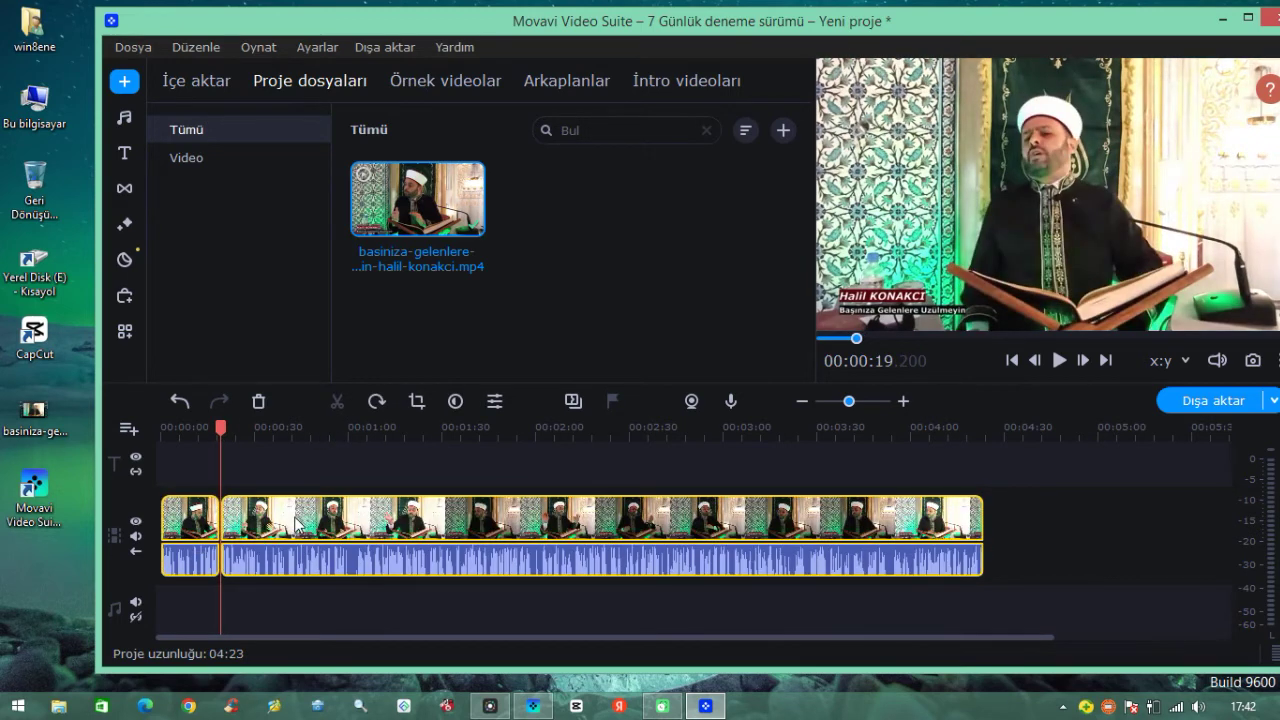
# - Delete the part of the video clip after the cut at 00:00:19.200
pyautogui.rightClick(297, 521)
pyautogui.click(326, 435)
# - Remove the background of the remaining video clip with Arka plan kaldırma in Hızlı mode
pyautogui.click(192, 524)
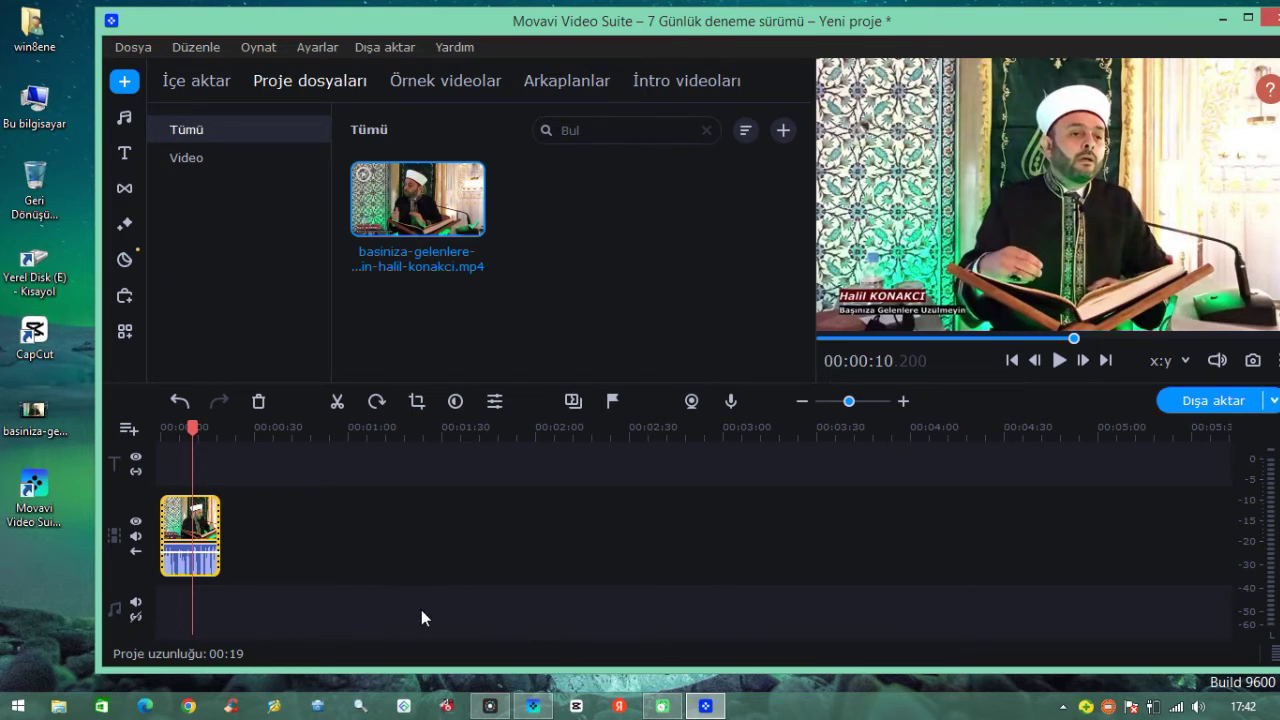
pyautogui.click(125, 331)
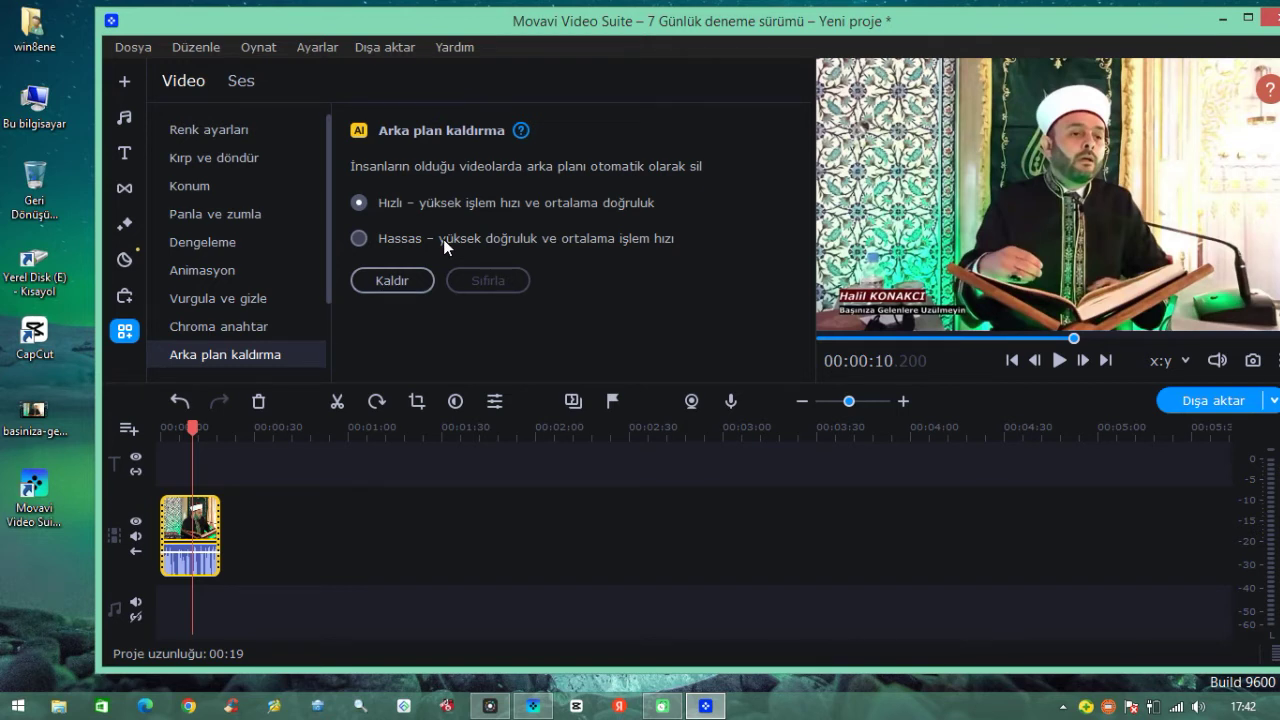
pyautogui.click(401, 280)
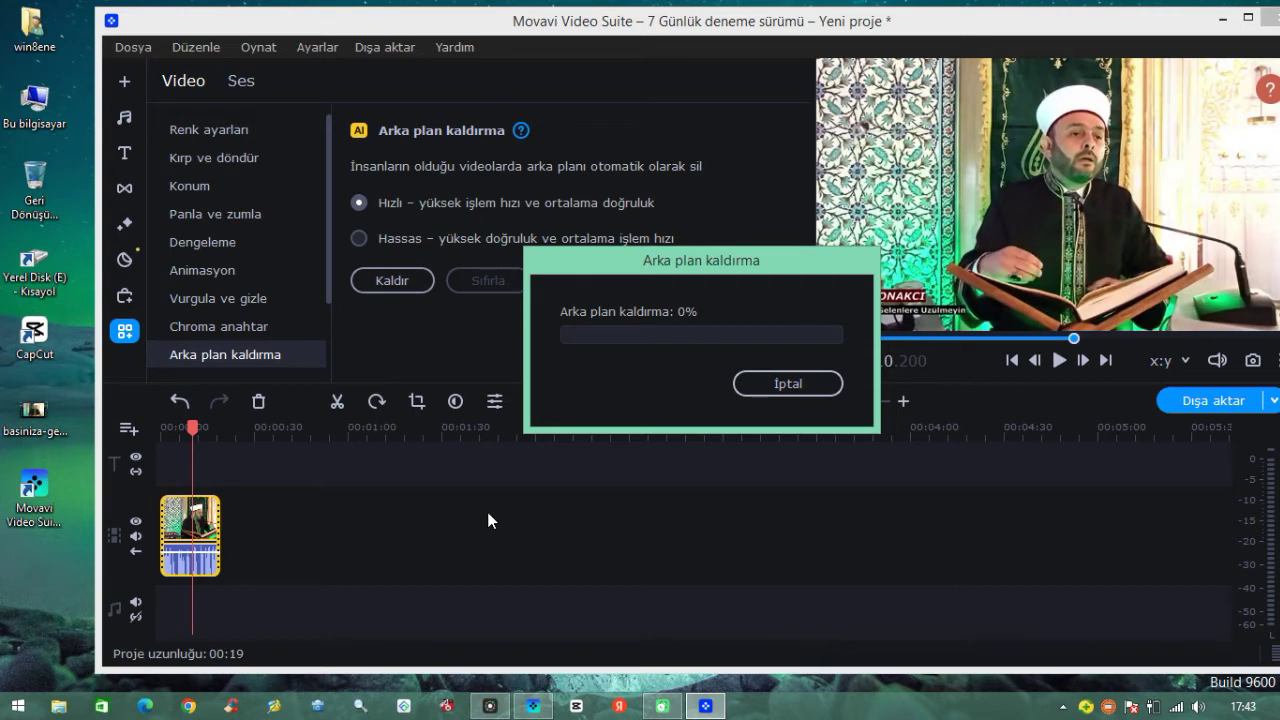
pyautogui.moveTo(698, 254); pyautogui.dragTo(796, 99)
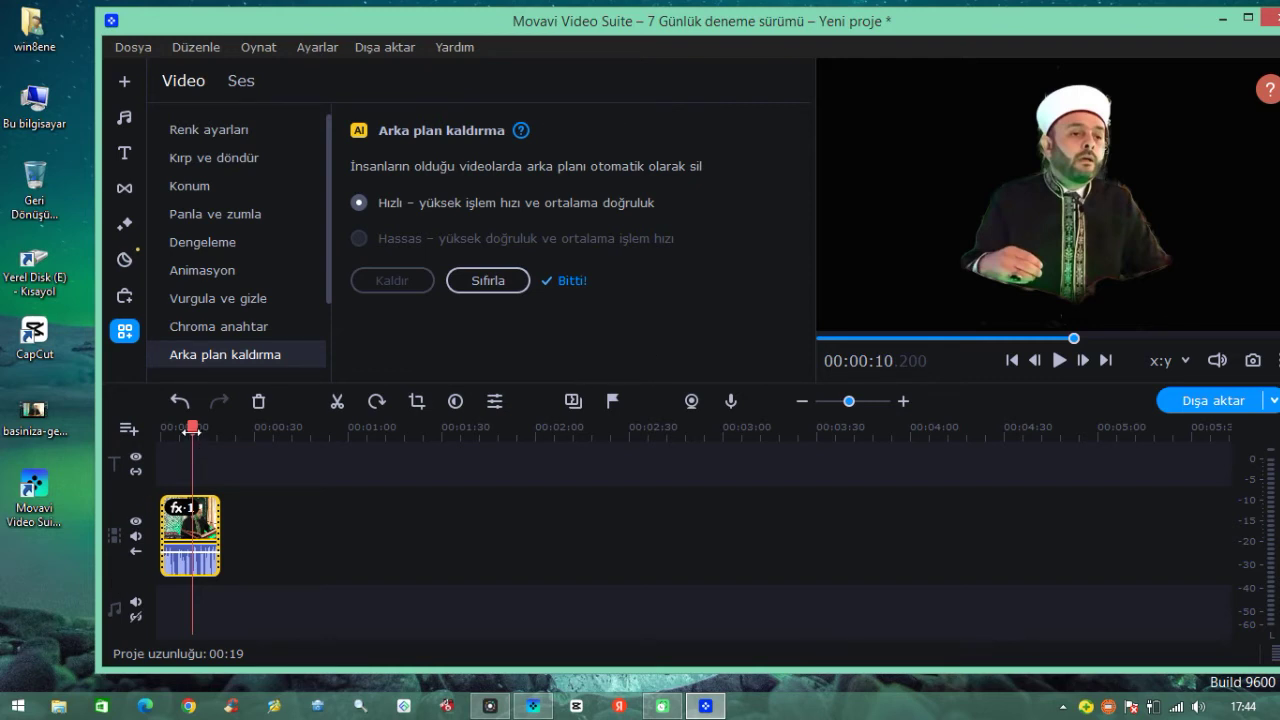
# - Scrub and play the background-free clip from the start to check the cut-out, lowering the system volume for playback
pyautogui.moveTo(192, 430); pyautogui.dragTo(218, 443)
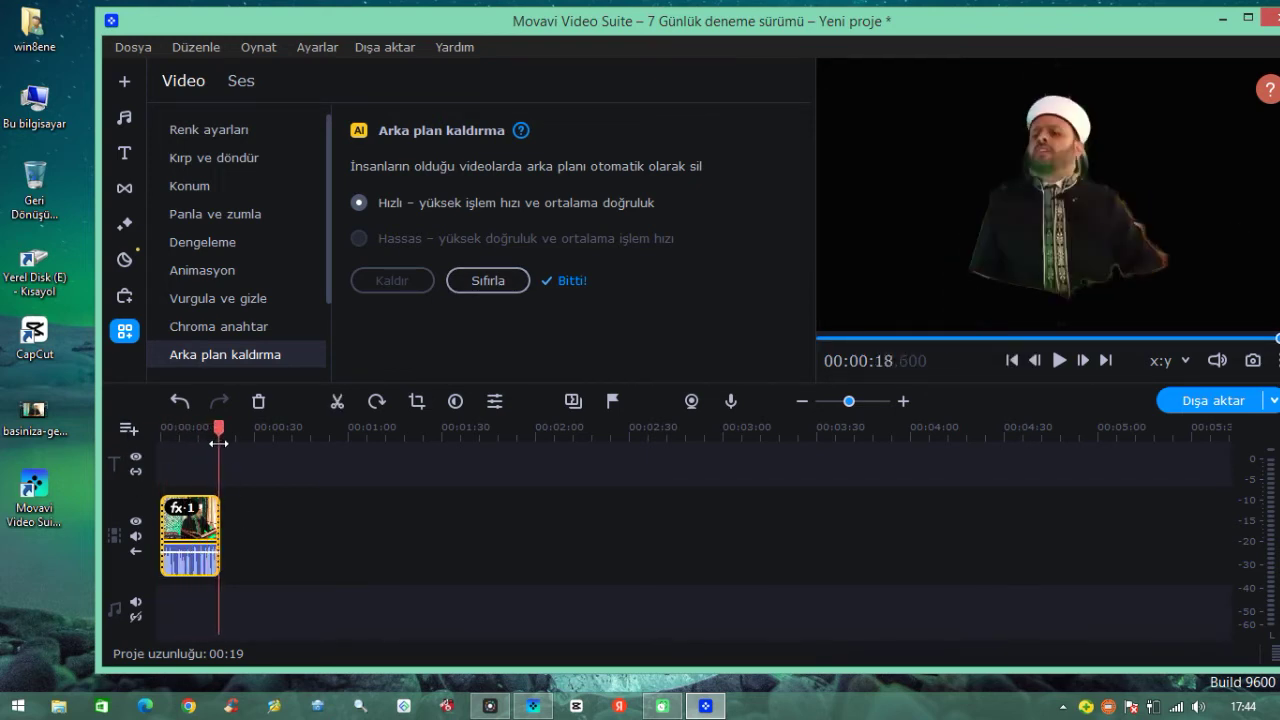
pyautogui.moveTo(218, 443); pyautogui.dragTo(150, 493)
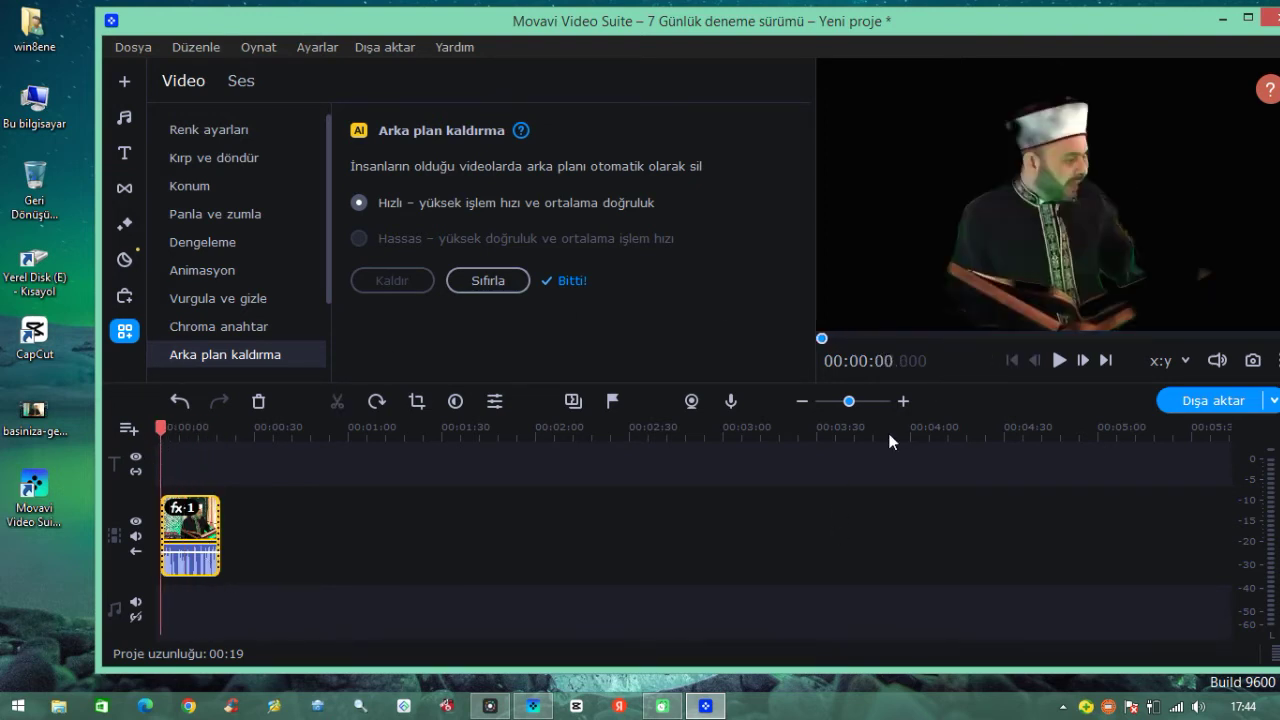
pyautogui.click(1060, 359)
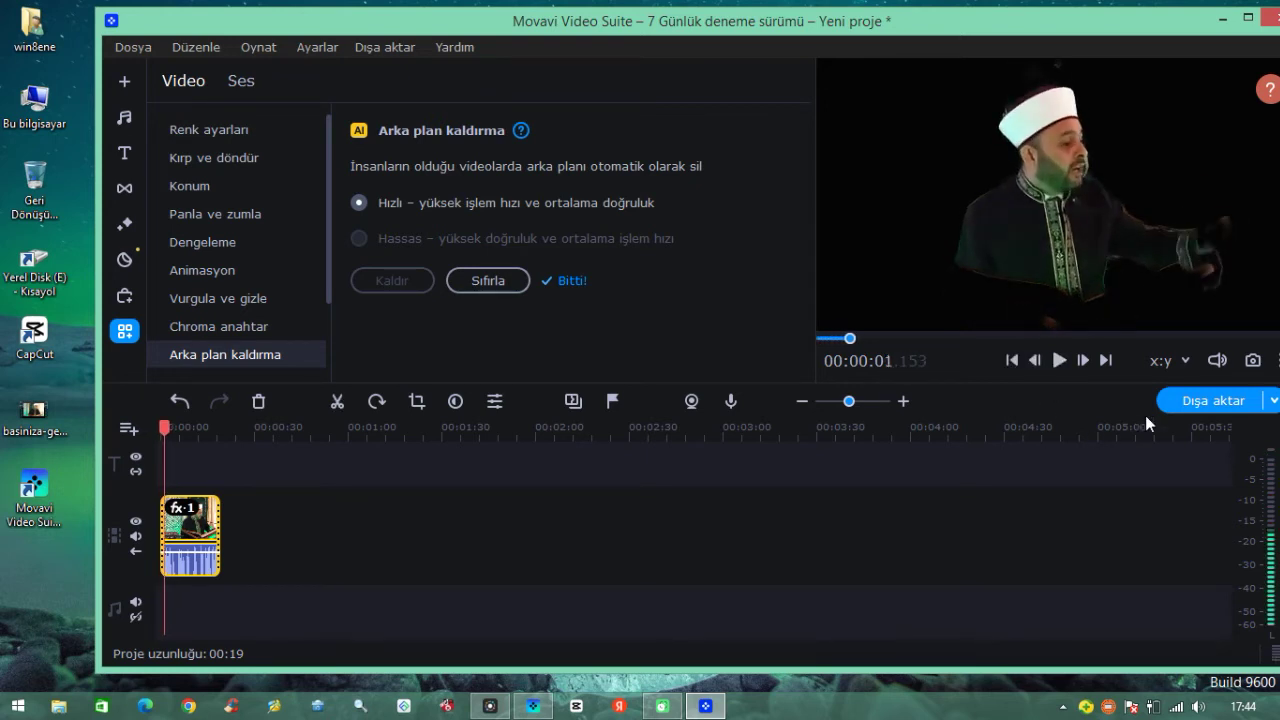
pyautogui.click(1192, 706)
pyautogui.click(1187, 501)
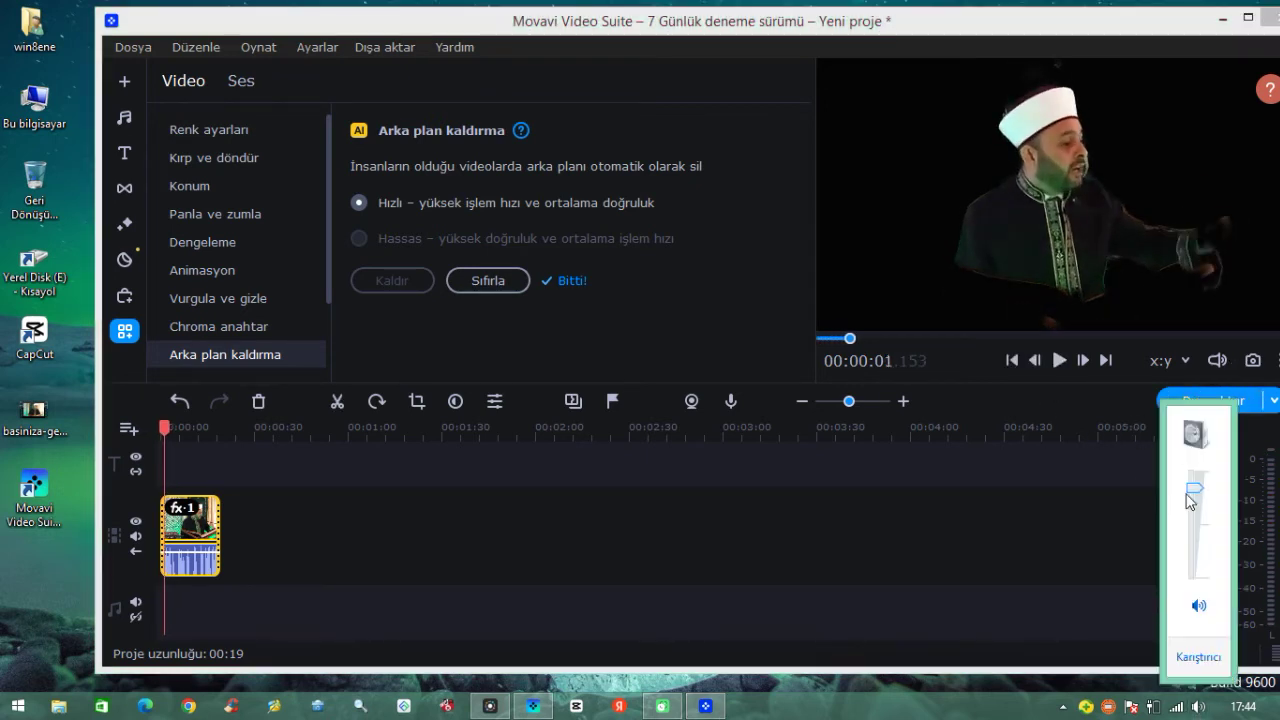
pyautogui.scroll(-10, 1187, 501)
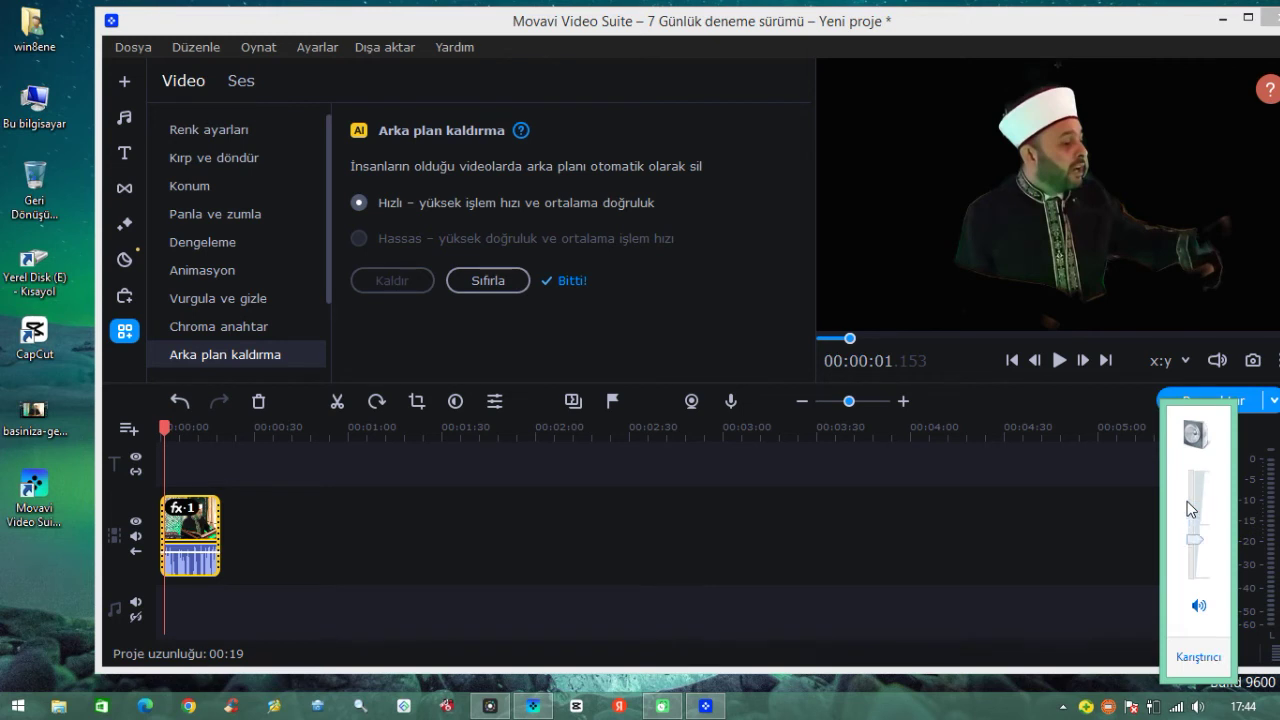
pyautogui.click(1059, 360)
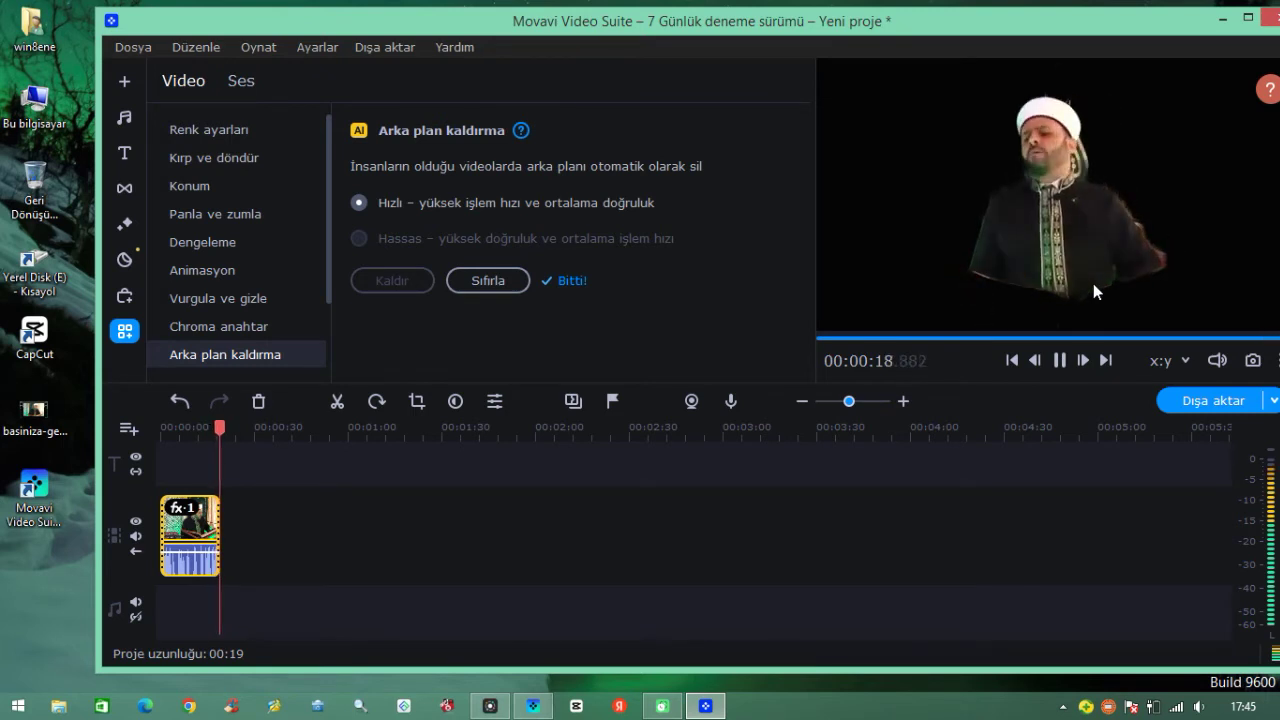
# - Maximize the editor window and download the Palmiyeler background from the Arkaplanlar collection
pyautogui.doubleClick(823, 20)
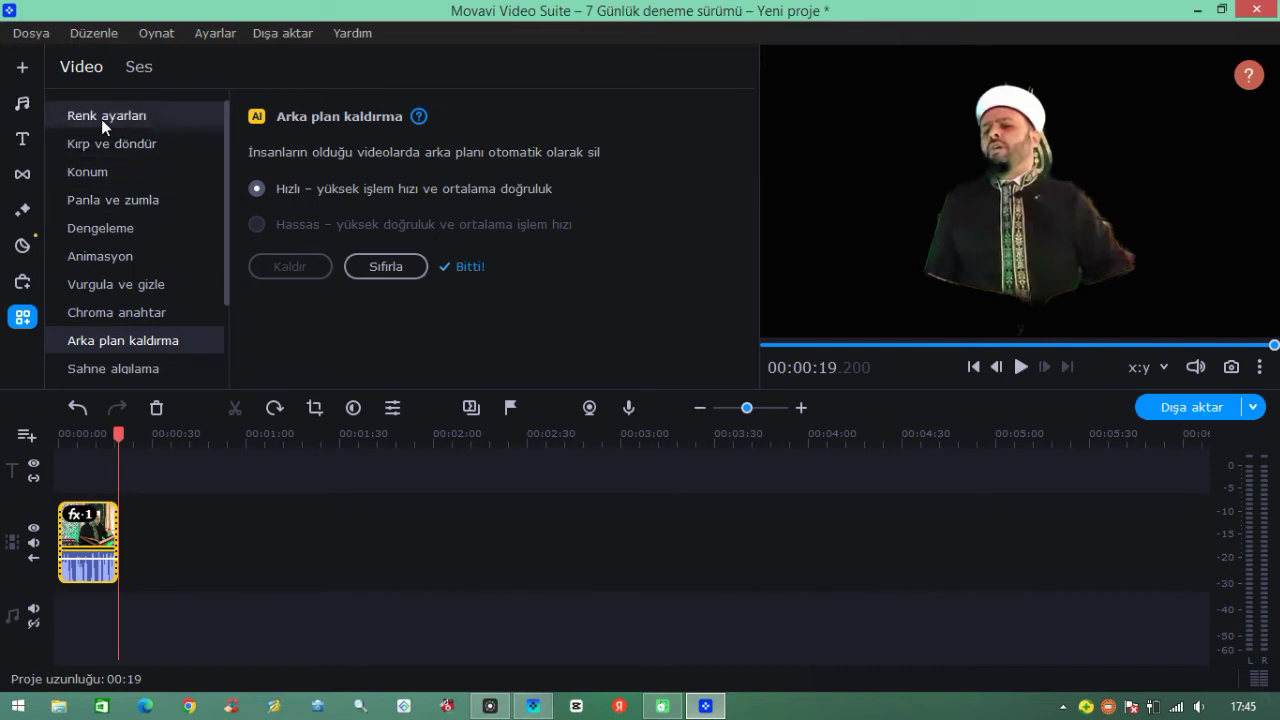
pyautogui.click(25, 70)
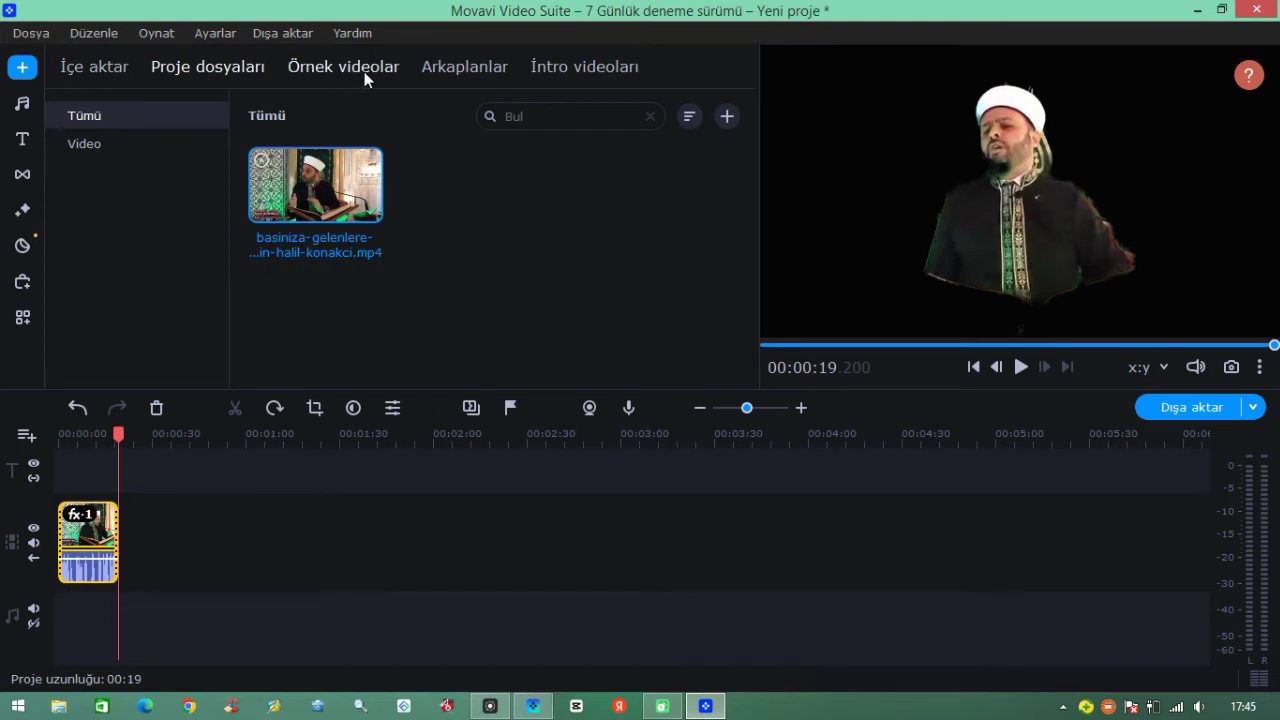
pyautogui.click(436, 68)
pyautogui.scroll(-3, 522, 334)
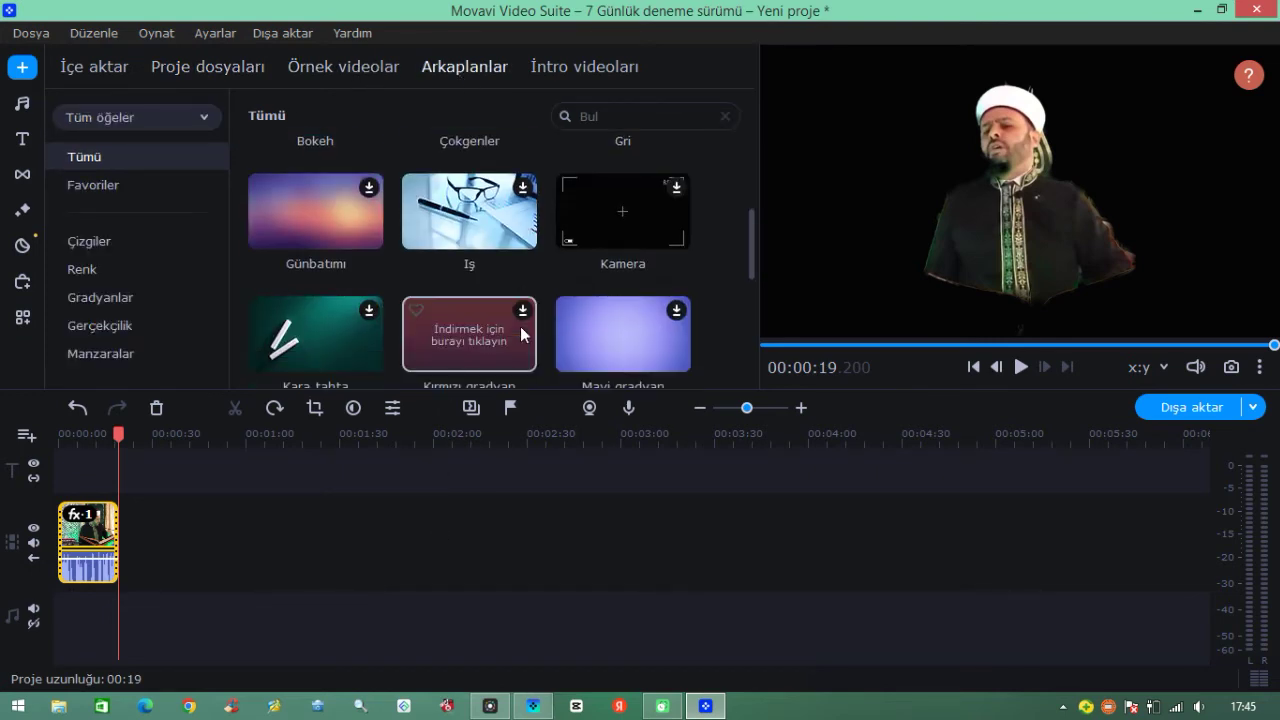
pyautogui.scroll(-2, 522, 335)
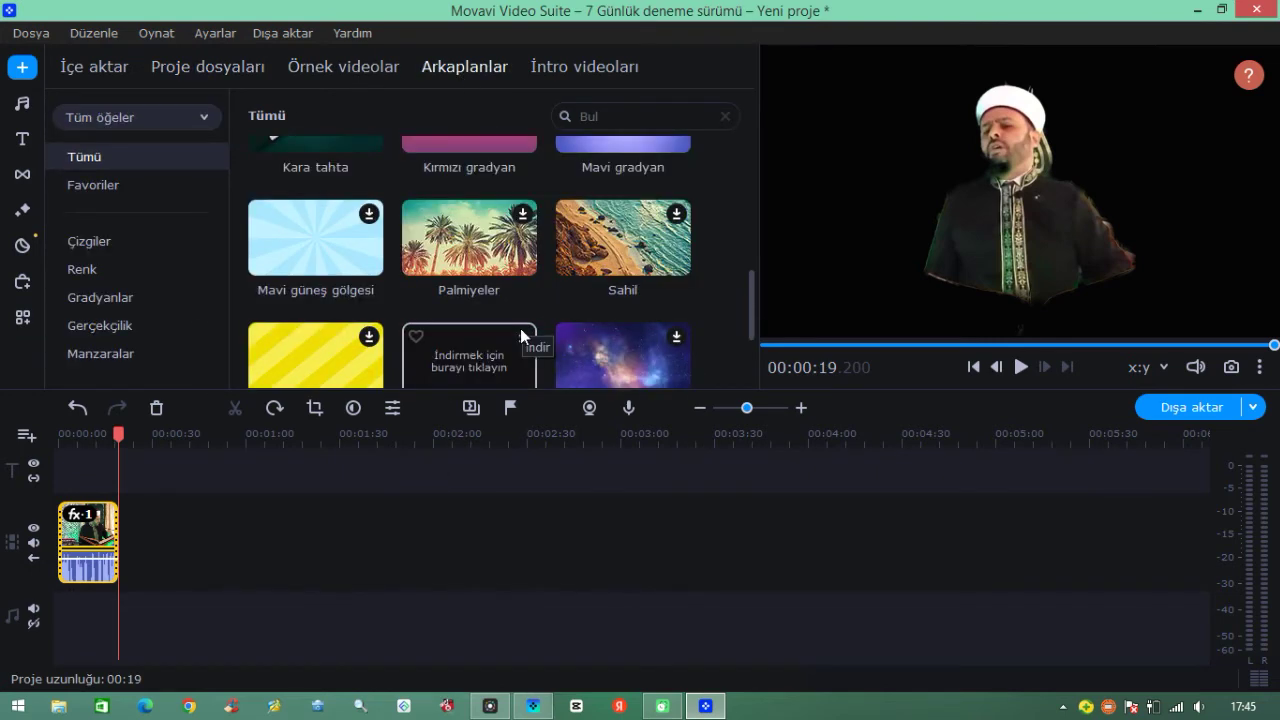
pyautogui.click(489, 240)
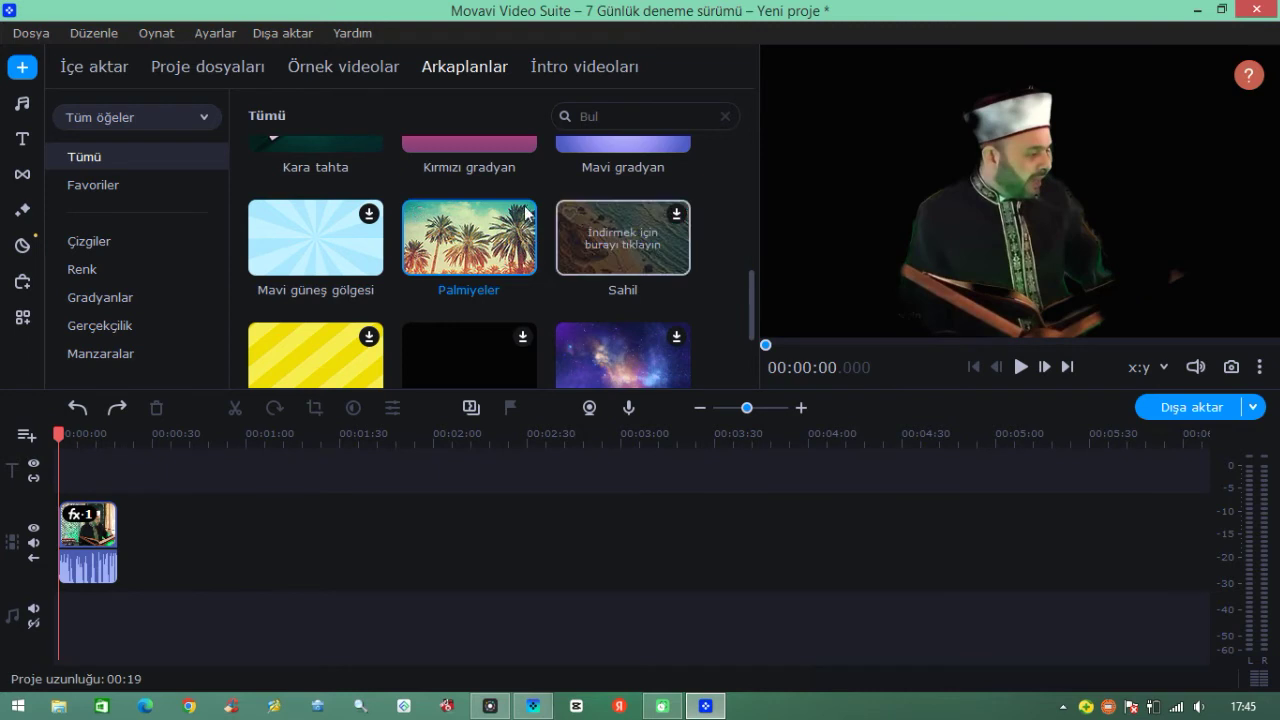
# - Add a second video track and layer the Palmiyeler background beneath the cut-out clip, matching the clip's length
pyautogui.click(25, 434)
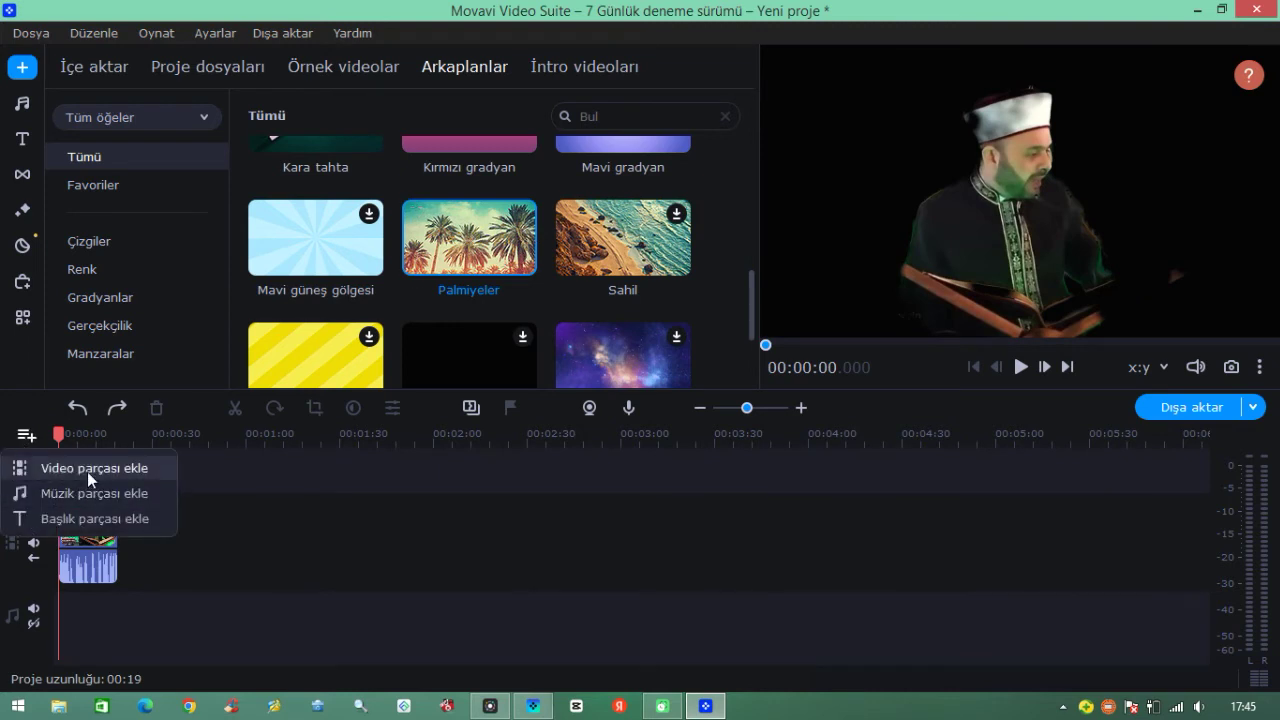
pyautogui.click(88, 470)
pyautogui.moveTo(457, 234); pyautogui.dragTo(119, 523)
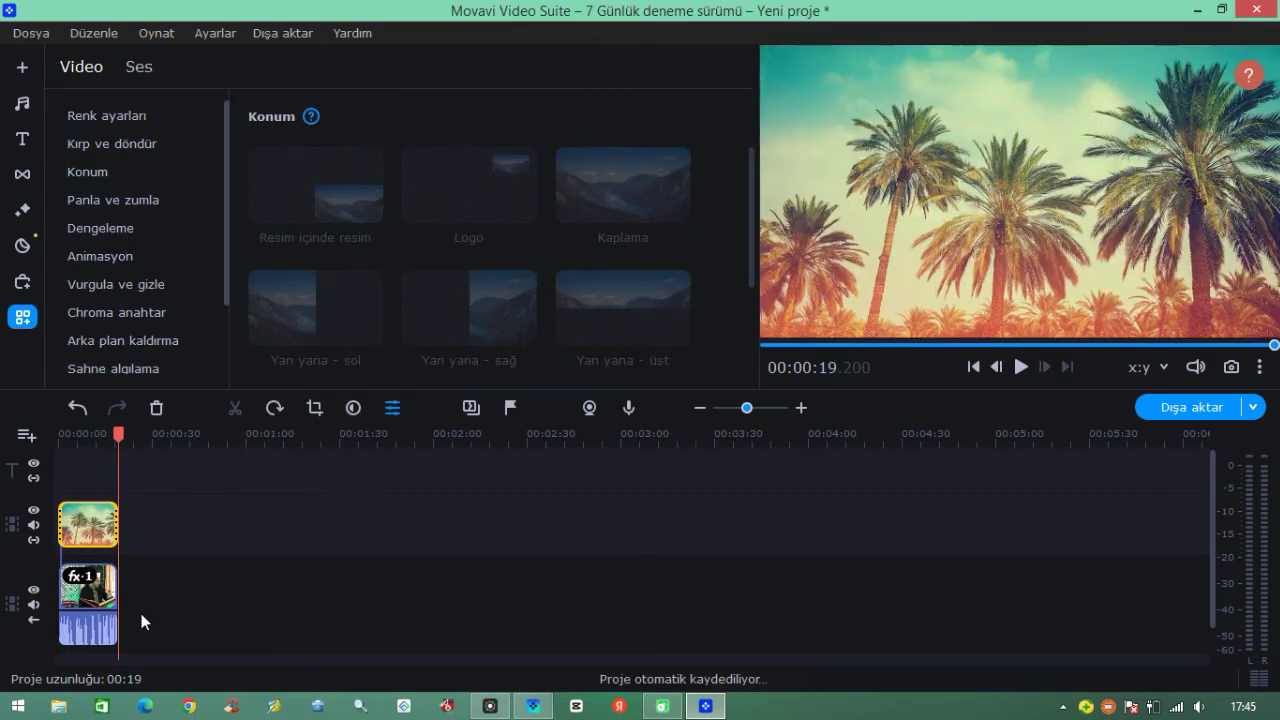
pyautogui.moveTo(96, 528); pyautogui.dragTo(95, 494)
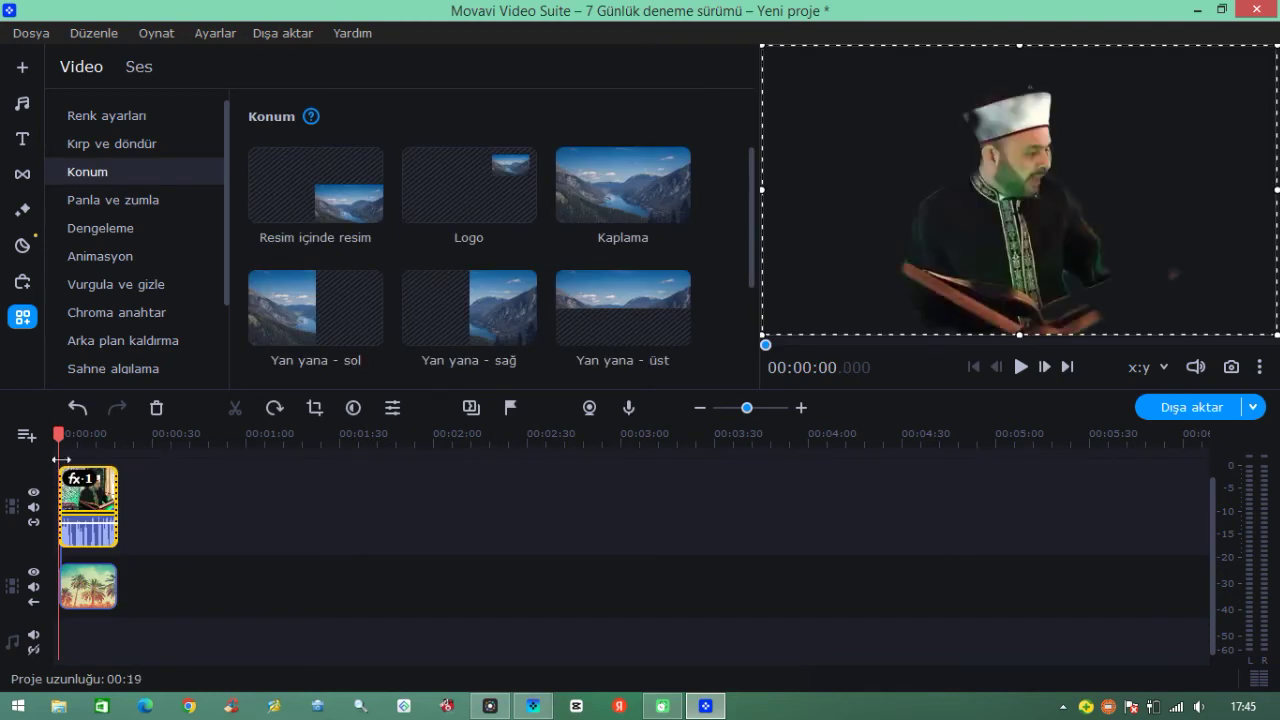
# - Play the composite from the start to check the speaker against the palm background, and pause it
pyautogui.click(1024, 368)
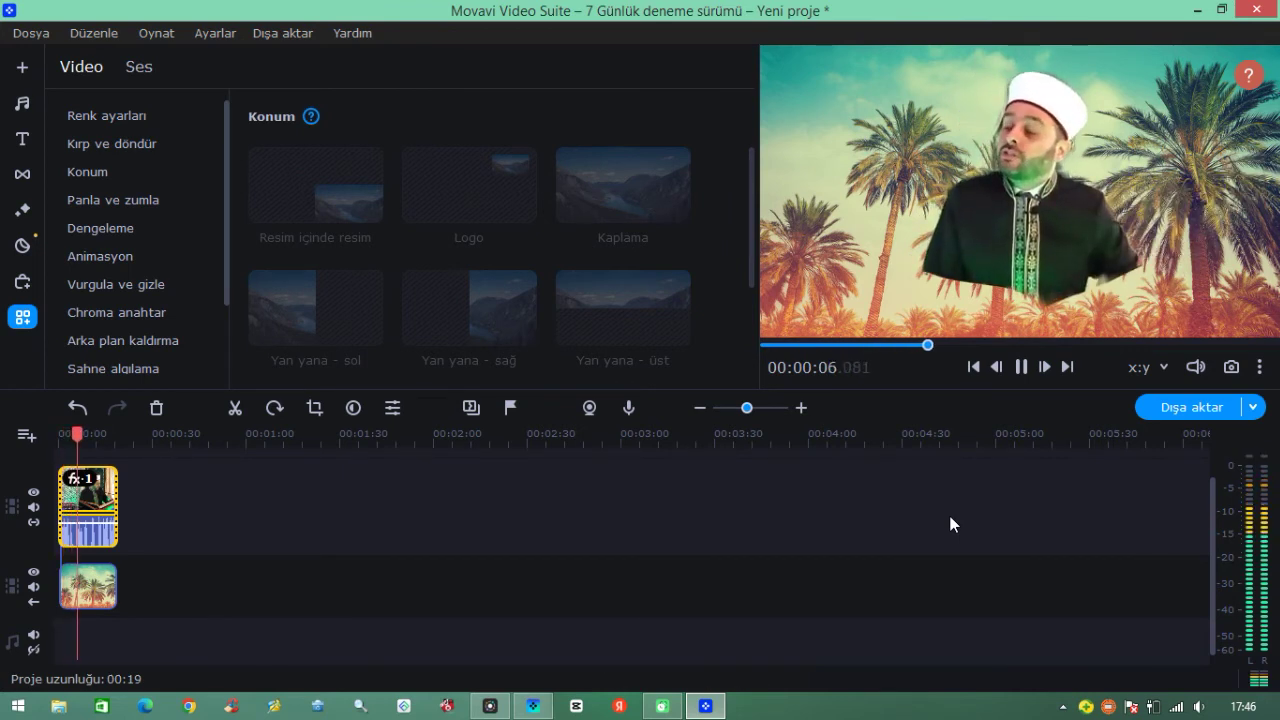
pyautogui.click(1022, 373)
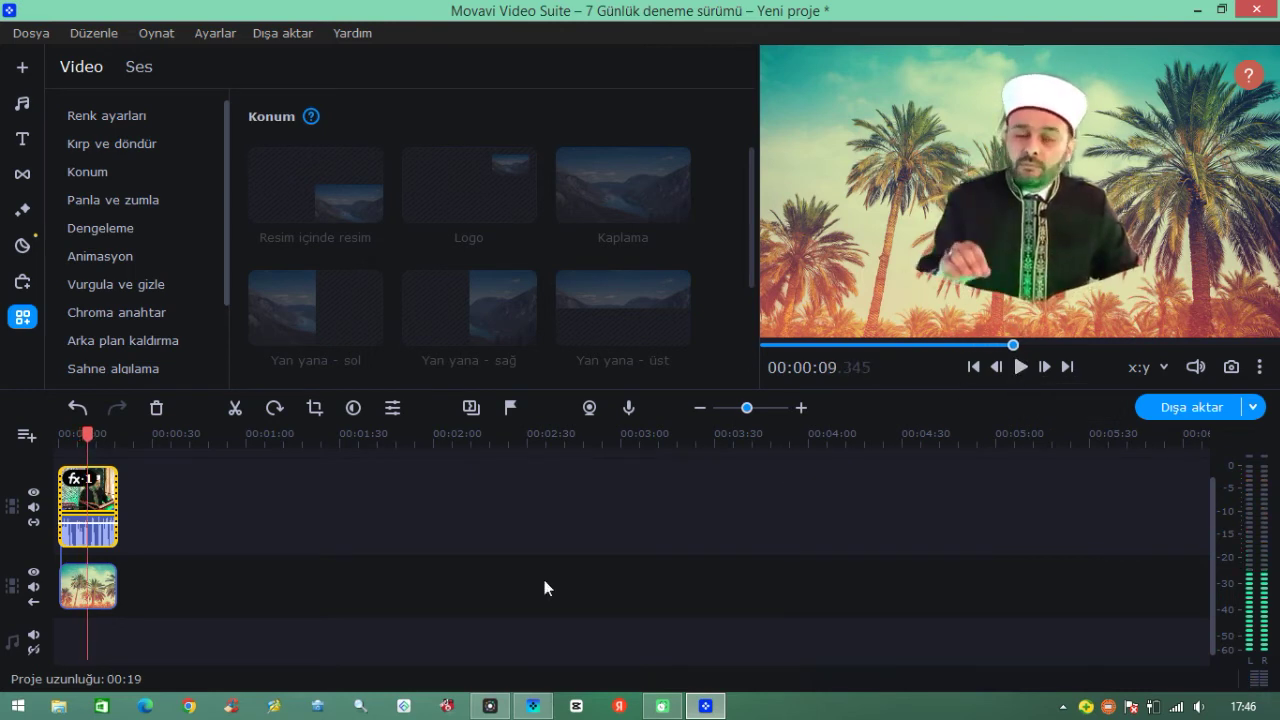
# - Open the cut-out clip's properties and return to its Konum video tools
pyautogui.doubleClick(1030, 212)
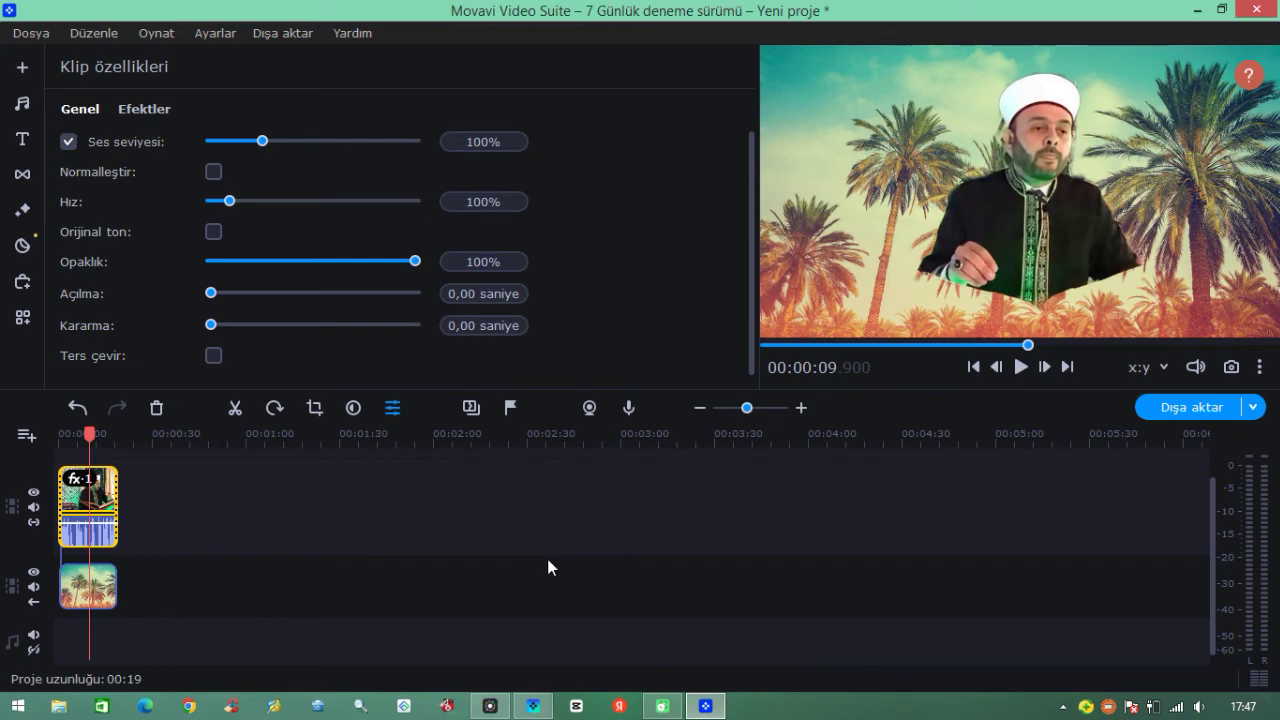
pyautogui.click(23, 319)
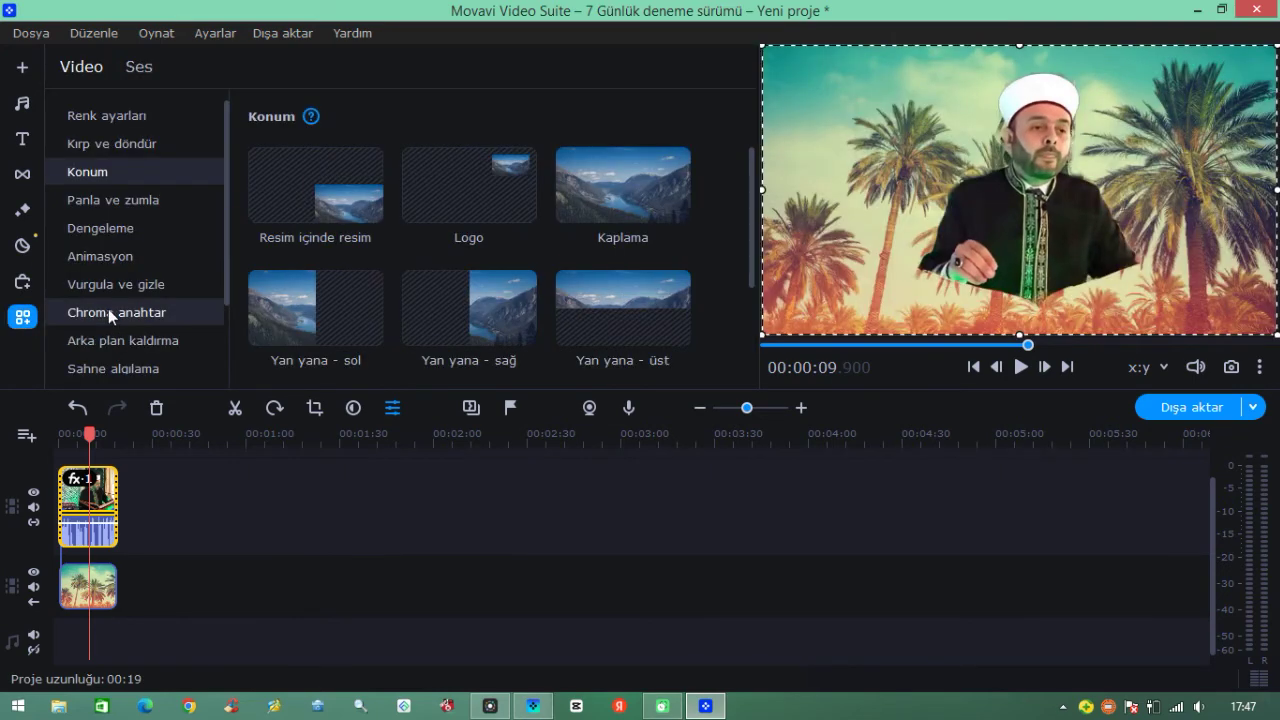